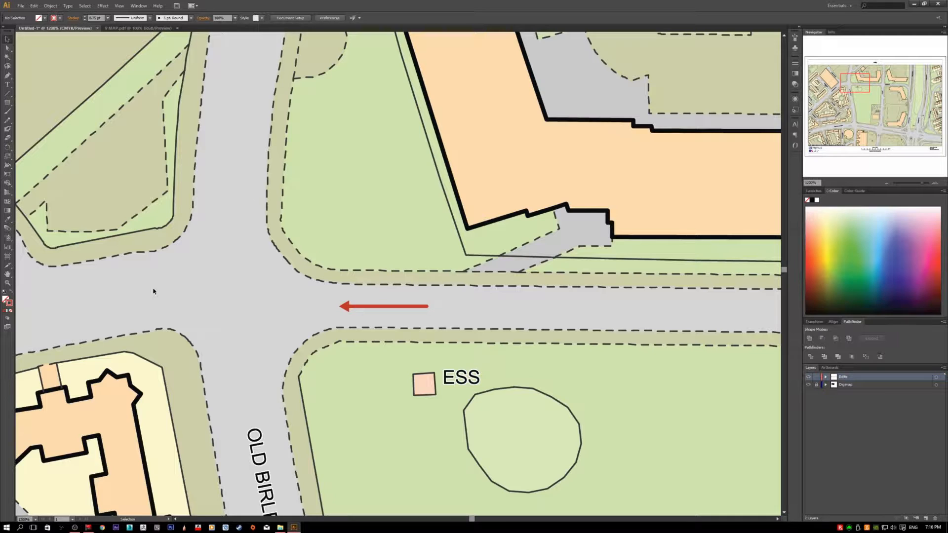
Step: Copy the red arrow on the road beside the Old Birley Street junction
{"action": "left_click", "coordinate": [387, 307]}
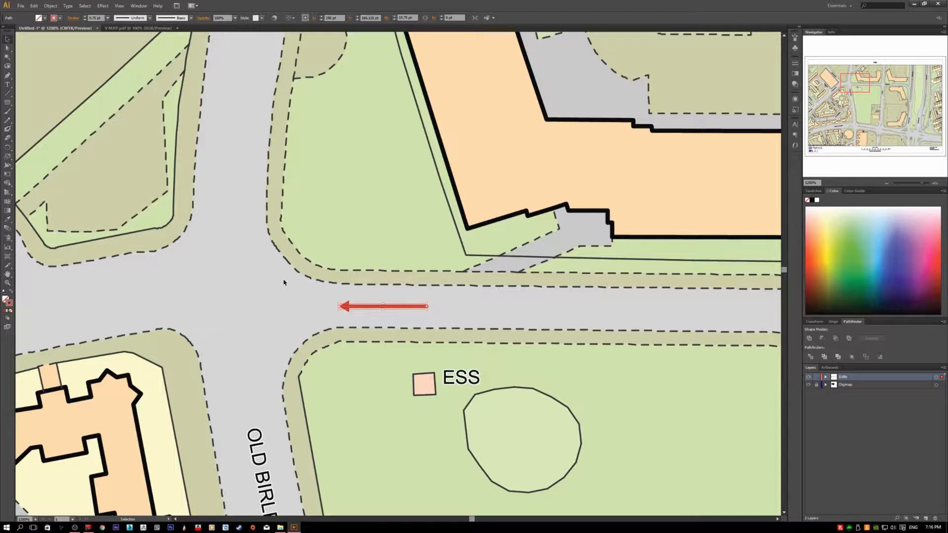
{"action": "left_click", "coordinate": [463, 316]}
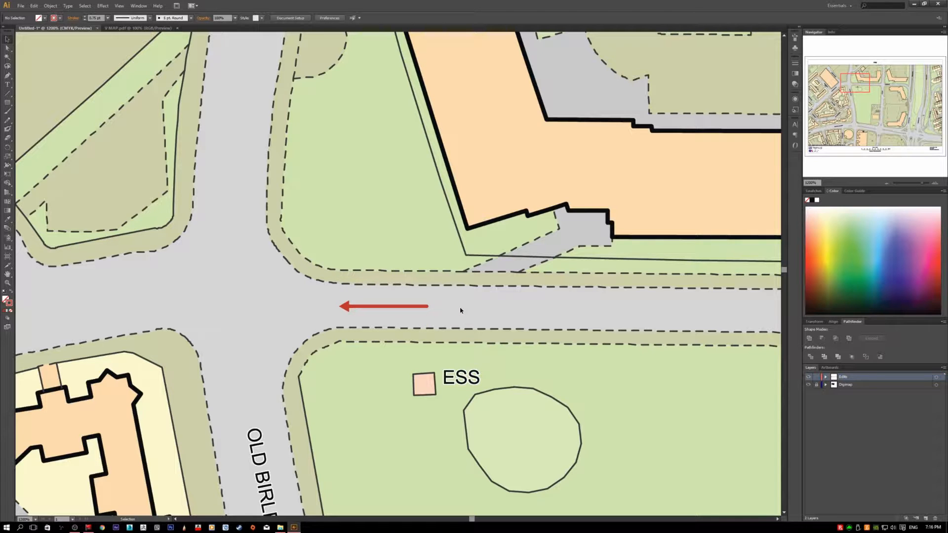
{"action": "left_click", "coordinate": [426, 307]}
{"action": "left_click", "coordinate": [426, 283]}
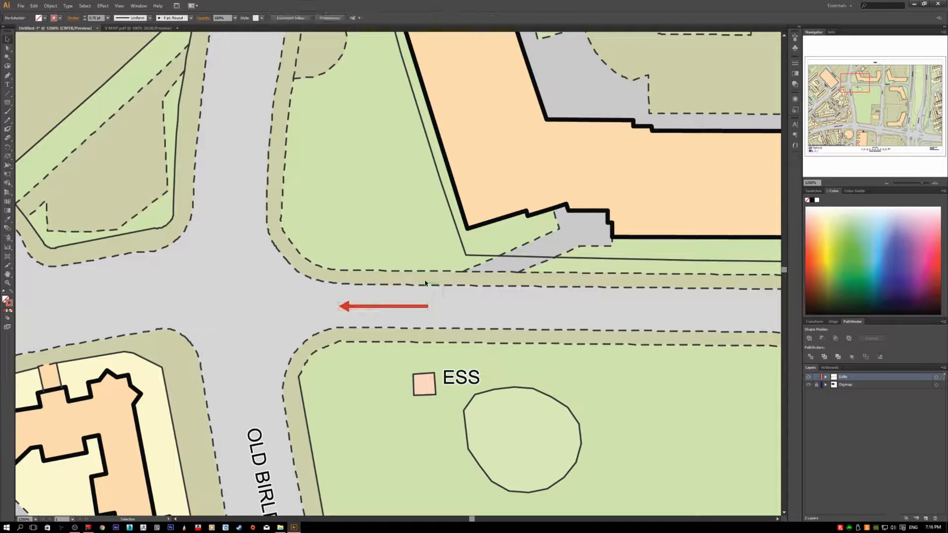
{"action": "left_click", "coordinate": [354, 309]}
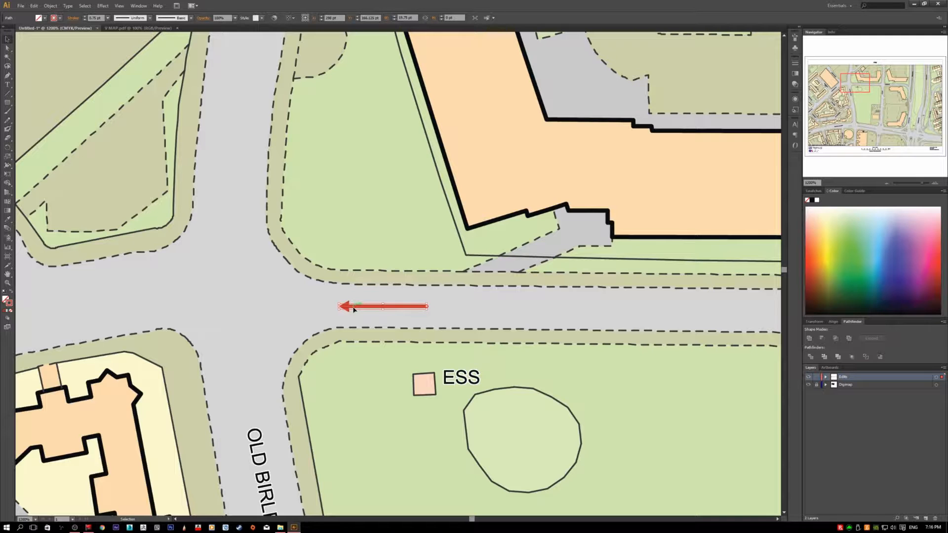
{"action": "key", "text": "a"}
{"action": "key", "text": "v"}
{"action": "left_click", "coordinate": [354, 297]}
{"action": "key", "text": "a"}
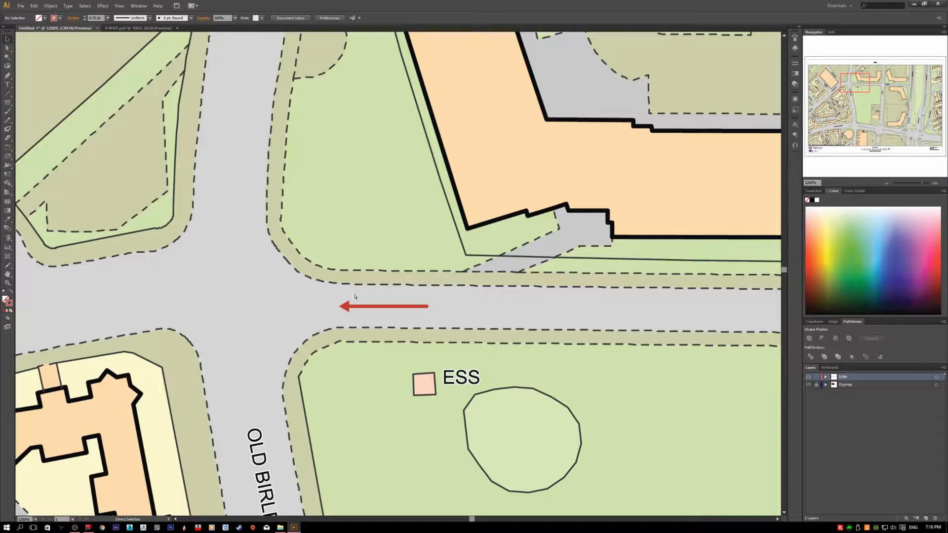
Step: Paste a copy of the red arrow and place it just above the original, along the road's upper edge
{"action": "key", "text": "ctrl+v"}
{"action": "key", "text": "v"}
{"action": "left_click_drag", "start_coordinate": [431, 276], "coordinate": [399, 285]}
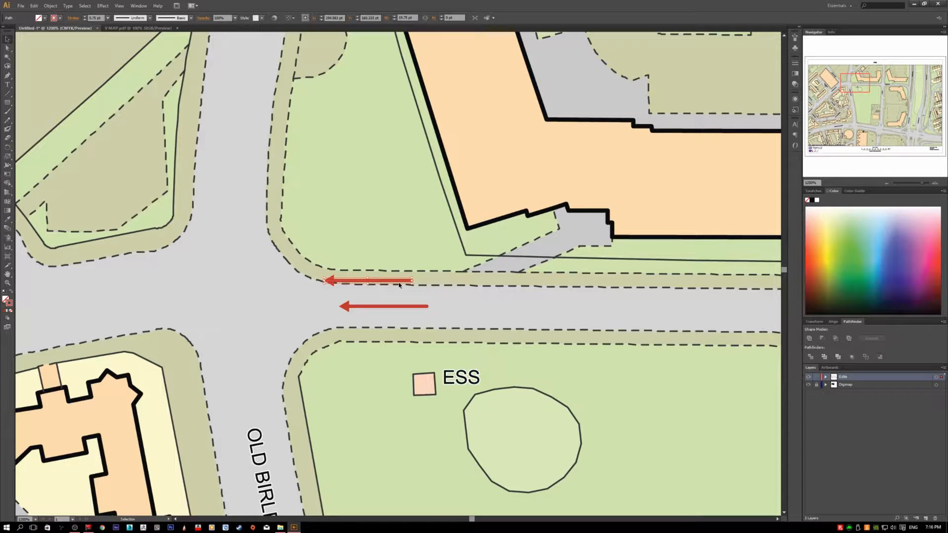
Step: Duplicate the original arrow straight down to the road's lower edge, and undo that duplicate
{"action": "left_click", "coordinate": [429, 307]}
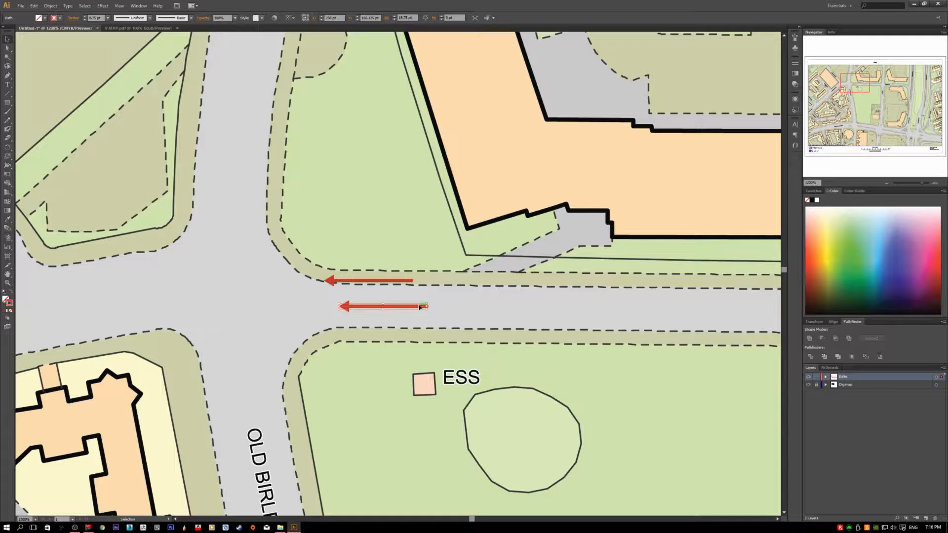
{"action": "left_click_drag", "start_coordinate": [417, 309], "coordinate": [417, 333]}
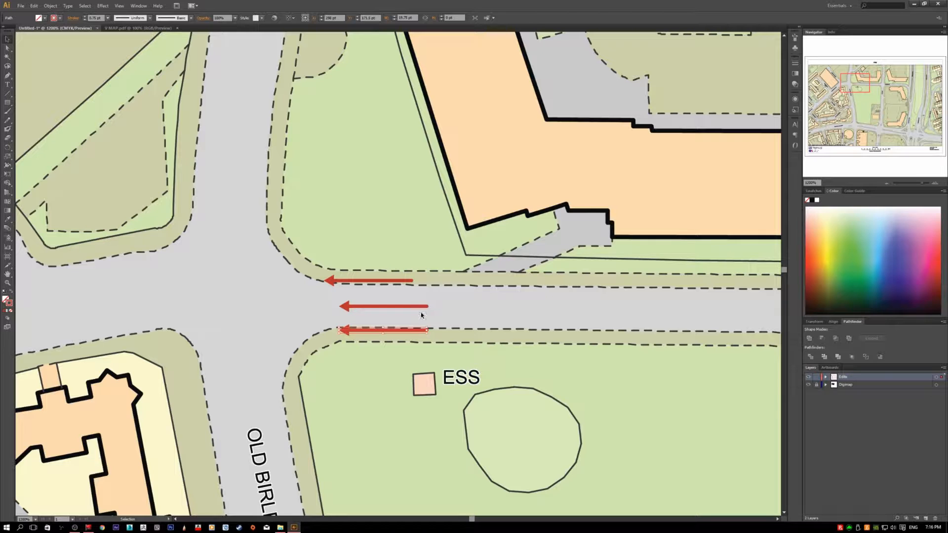
{"action": "key", "text": "ctrl+z"}
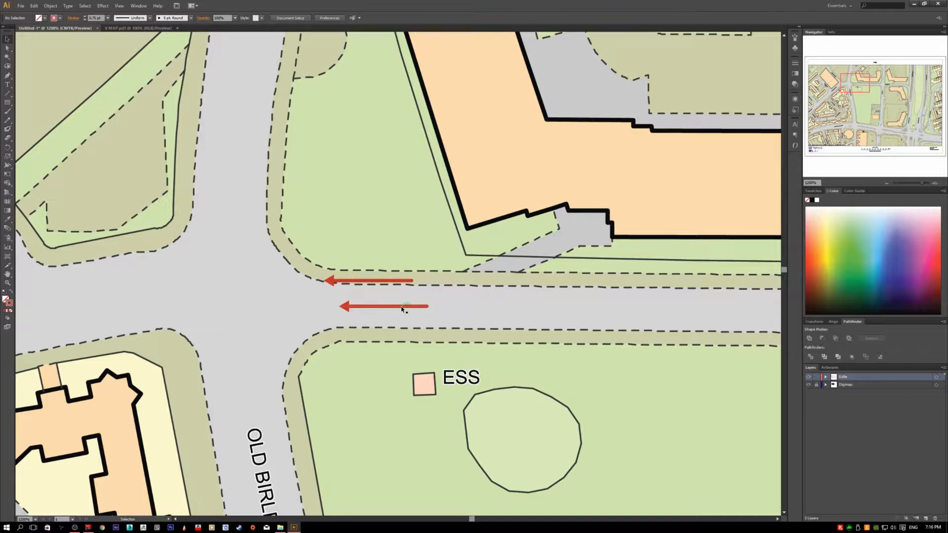
Step: Delete the pasted arrow above the original, leaving the original arrow in the road
{"action": "left_click", "coordinate": [449, 303]}
{"action": "left_click", "coordinate": [400, 281]}
{"action": "key", "text": "Delete"}
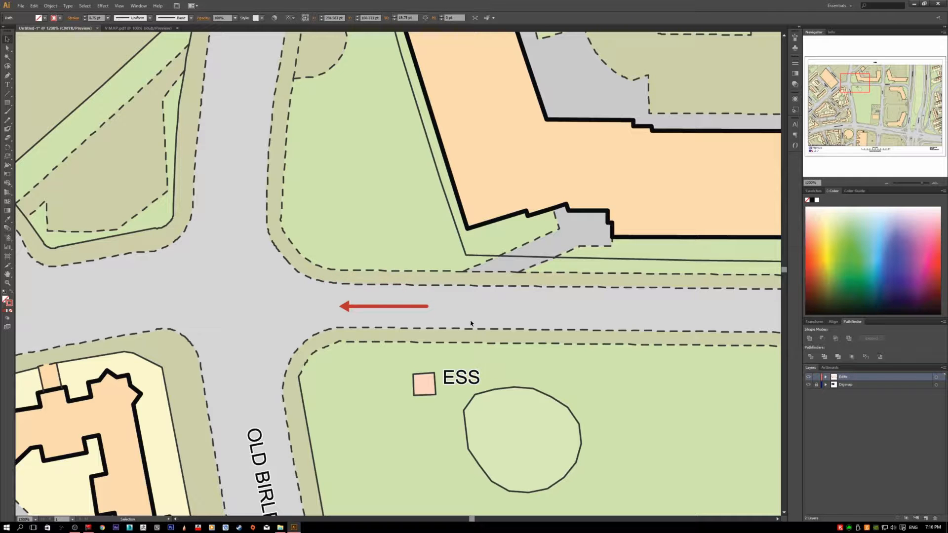
Step: Create a new layer above the existing layers and make it the active one
{"action": "scroll", "coordinate": [476, 319], "scroll_direction": "down", "scroll_amount": 6}
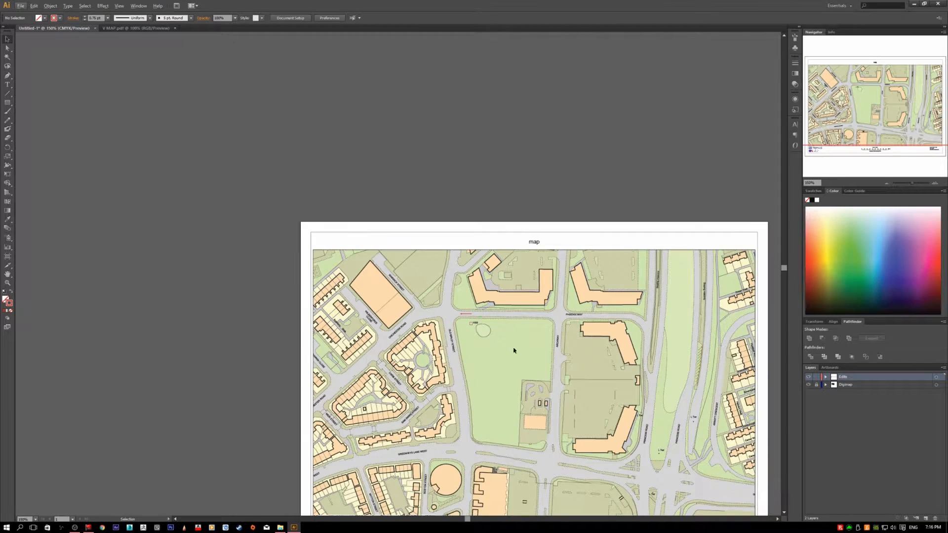
{"action": "scroll", "coordinate": [514, 350], "scroll_direction": "down", "scroll_amount": 2}
{"action": "left_click_drag", "start_coordinate": [577, 341], "coordinate": [468, 332]}
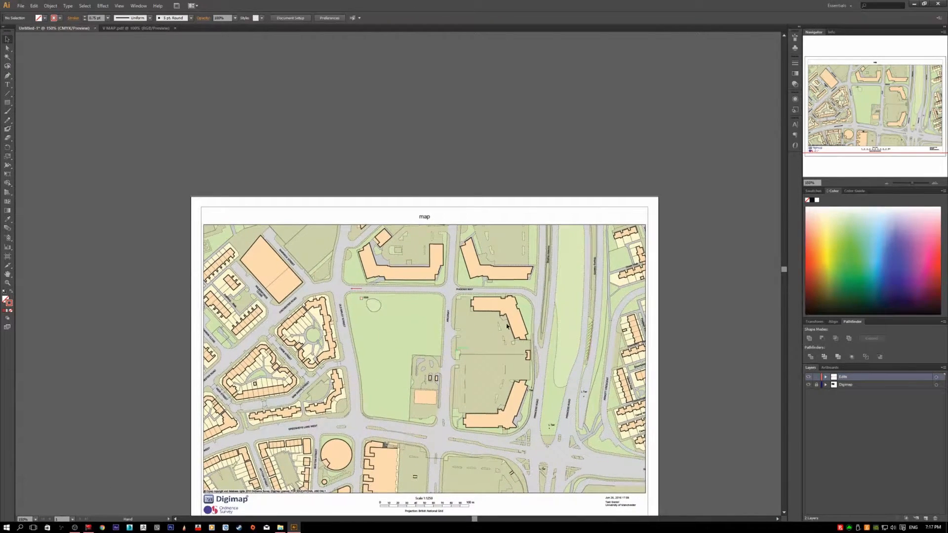
{"action": "scroll", "coordinate": [345, 285], "scroll_direction": "up", "scroll_amount": 2}
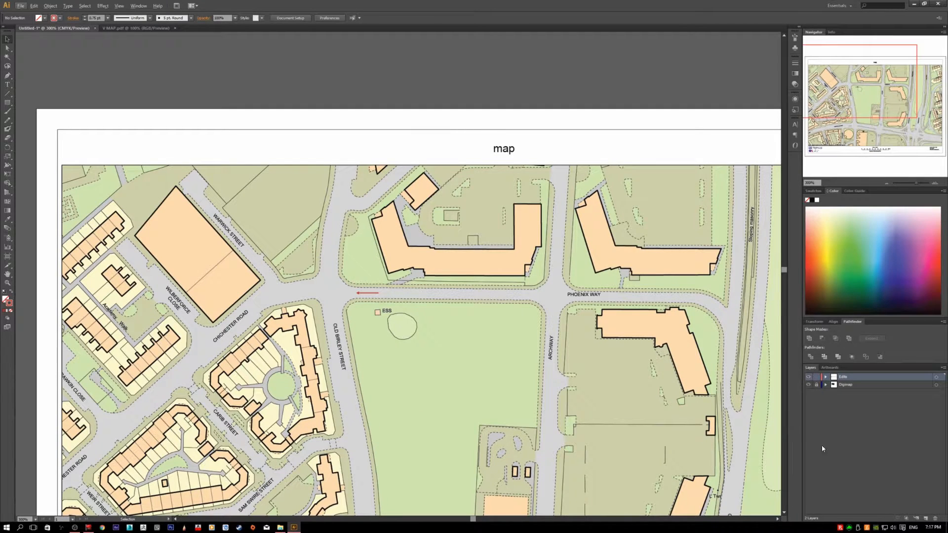
{"action": "left_click", "coordinate": [927, 519]}
{"action": "scroll", "coordinate": [409, 250], "scroll_direction": "up", "scroll_amount": 2}
{"action": "left_click", "coordinate": [870, 376]}
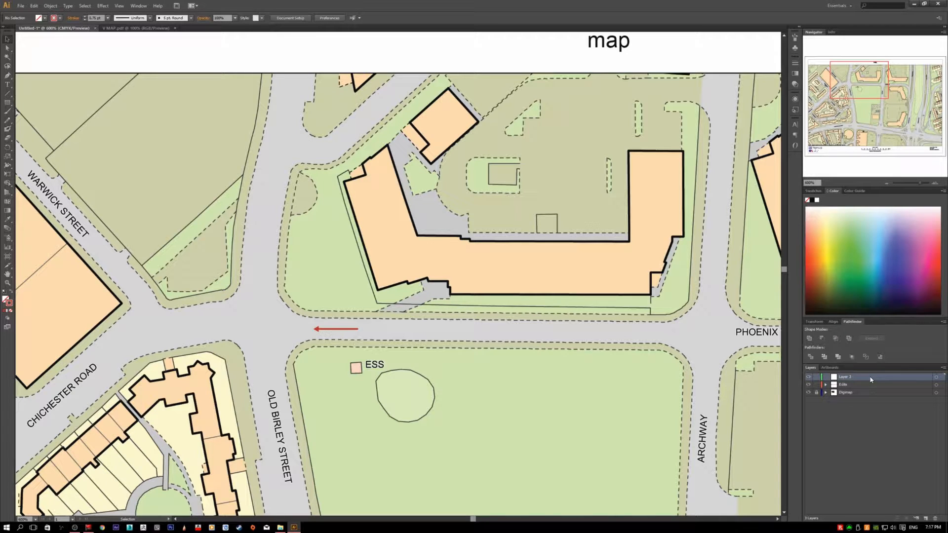
Step: Paste the copied arrow in front at its original position on the new layer, and hide the original arrow's layer
{"action": "key", "text": "ctrl+f"}
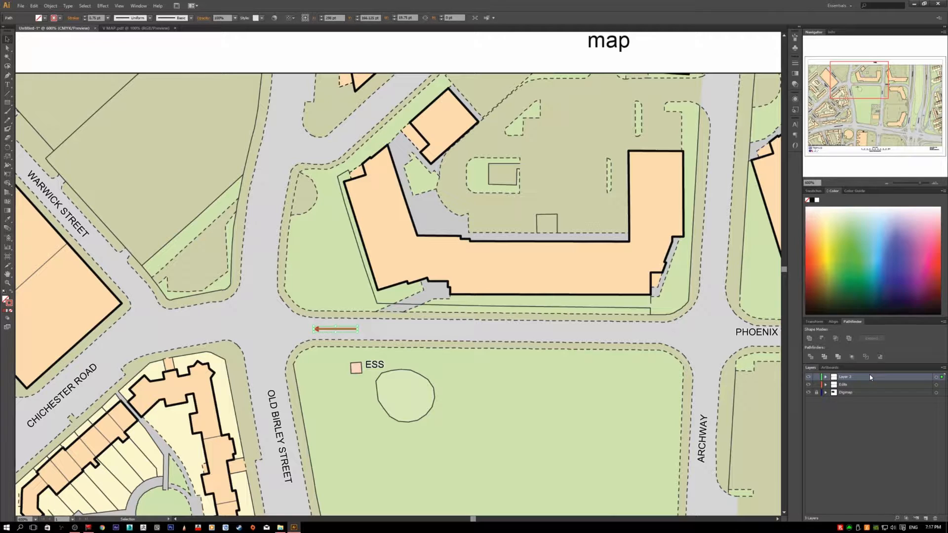
{"action": "left_click", "coordinate": [809, 386]}
{"action": "left_click", "coordinate": [522, 349]}
Step: Change the stroke colour of the pasted arrow to dark teal
{"action": "left_click", "coordinate": [352, 331]}
{"action": "double_click", "coordinate": [10, 303]}
{"action": "mouse_move", "coordinate": [450, 234]}
{"action": "left_mouse_down"}
{"action": "mouse_move", "coordinate": [433, 216]}
{"action": "mouse_move", "coordinate": [465, 278]}
{"action": "mouse_move", "coordinate": [483, 246]}
{"action": "mouse_move", "coordinate": [483, 263]}
{"action": "left_mouse_up"}
{"action": "left_click", "coordinate": [551, 224]}
{"action": "left_click", "coordinate": [412, 298]}
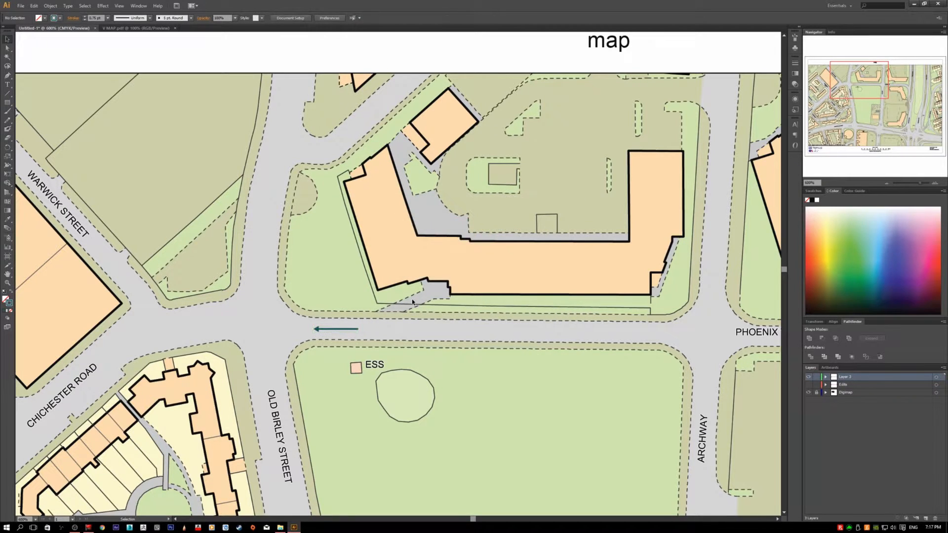
Step: Show the original arrow's layer again and move the teal arrow straight down to the road's lower edge
{"action": "scroll", "coordinate": [315, 322], "scroll_direction": "up", "scroll_amount": 1}
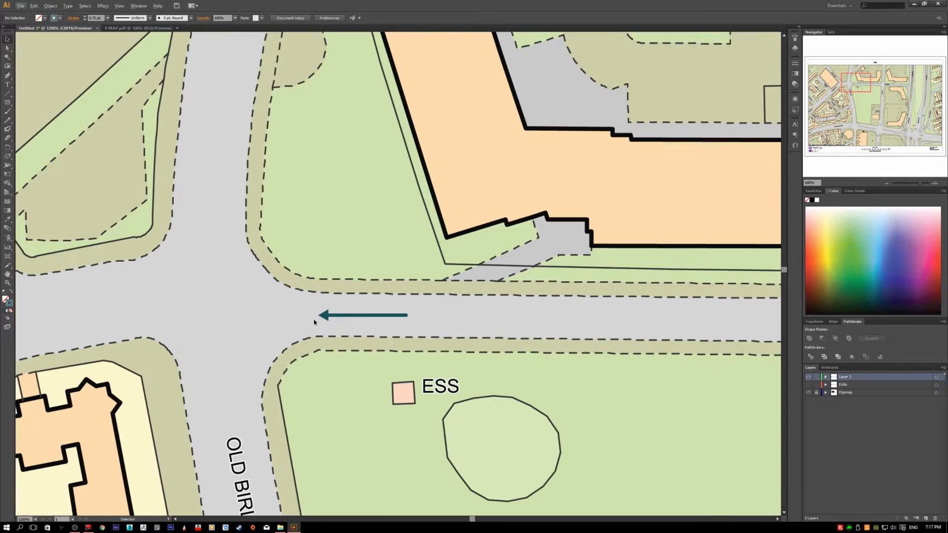
{"action": "left_click", "coordinate": [368, 316]}
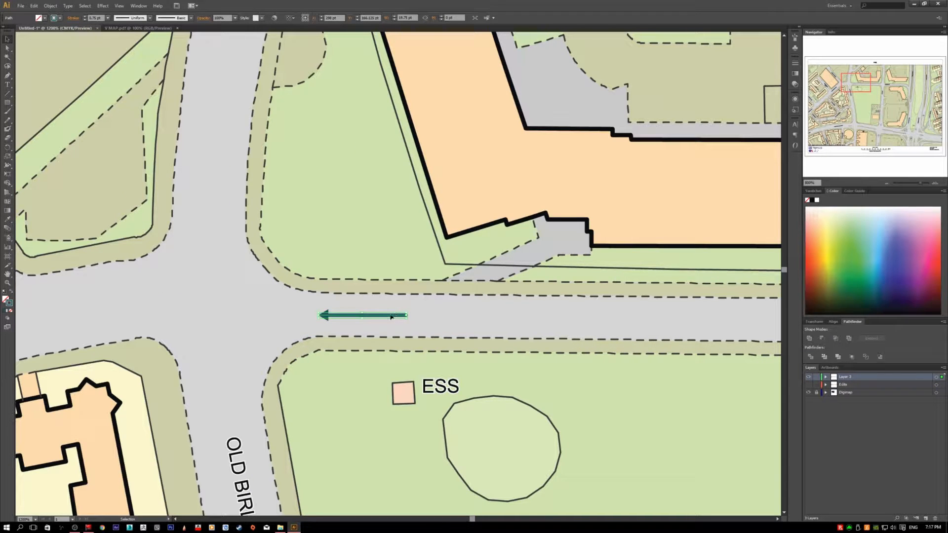
{"action": "left_click", "coordinate": [809, 385]}
{"action": "left_click_drag", "start_coordinate": [393, 316], "coordinate": [392, 337]}
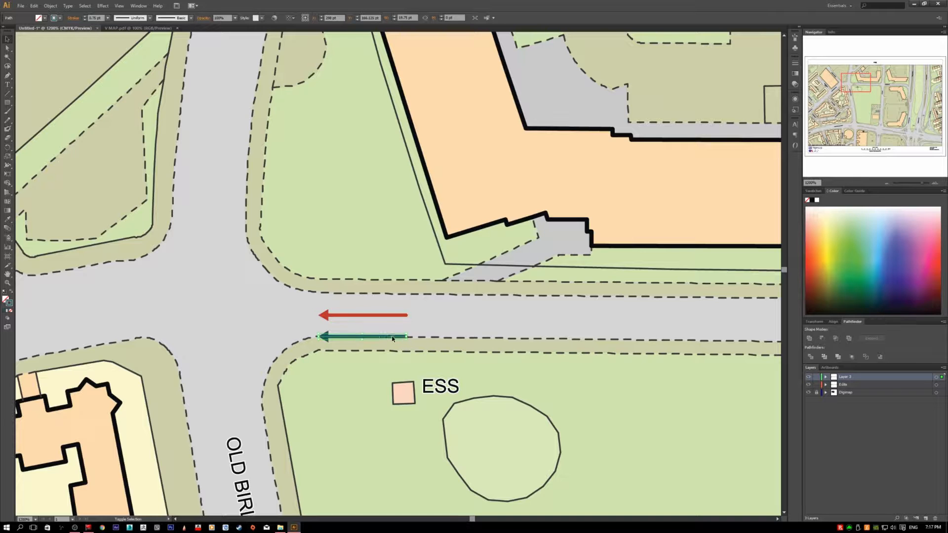
{"action": "left_click", "coordinate": [429, 335]}
Step: Add a second blank artboard beside the map artboard
{"action": "scroll", "coordinate": [420, 334], "scroll_direction": "down", "scroll_amount": 3}
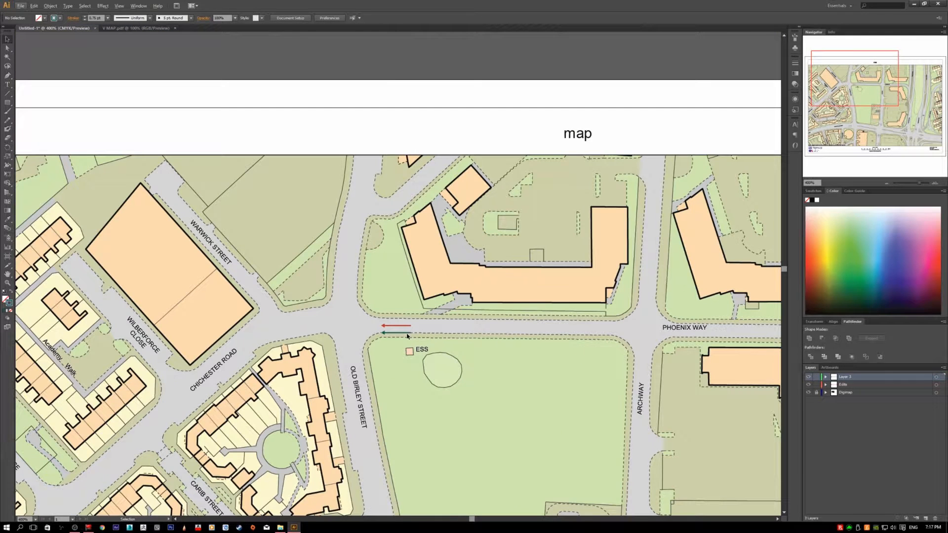
{"action": "scroll", "coordinate": [328, 332], "scroll_direction": "down", "scroll_amount": 3}
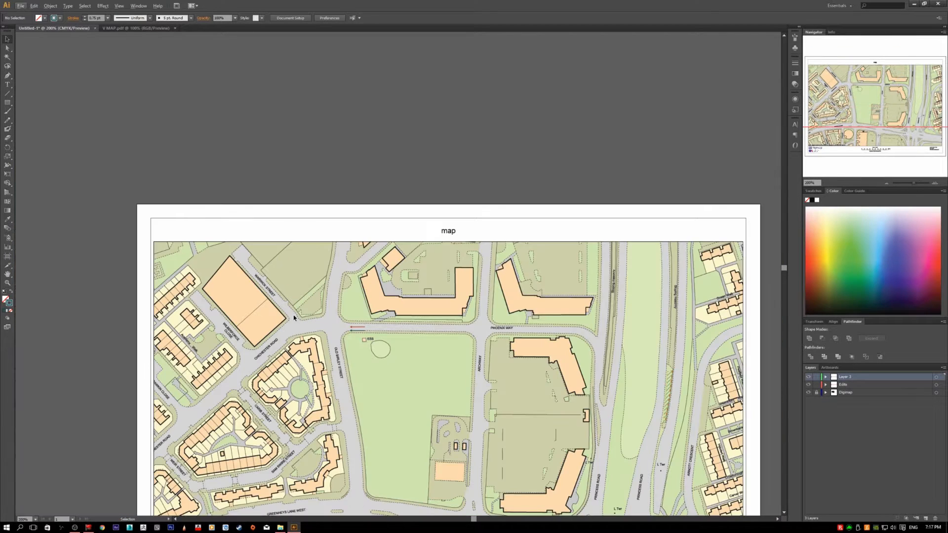
{"action": "scroll", "coordinate": [294, 325], "scroll_direction": "down", "scroll_amount": 2}
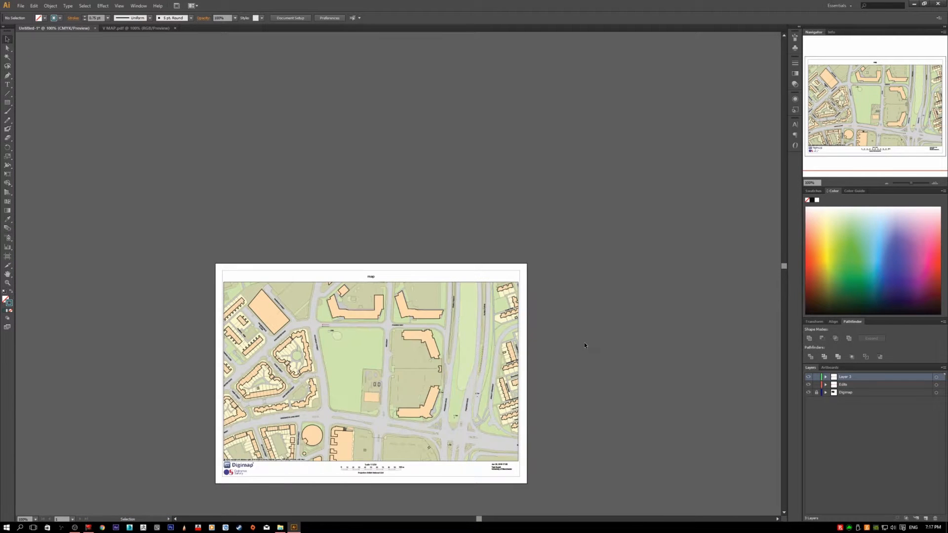
{"action": "scroll", "coordinate": [585, 343], "scroll_direction": "down", "scroll_amount": 2}
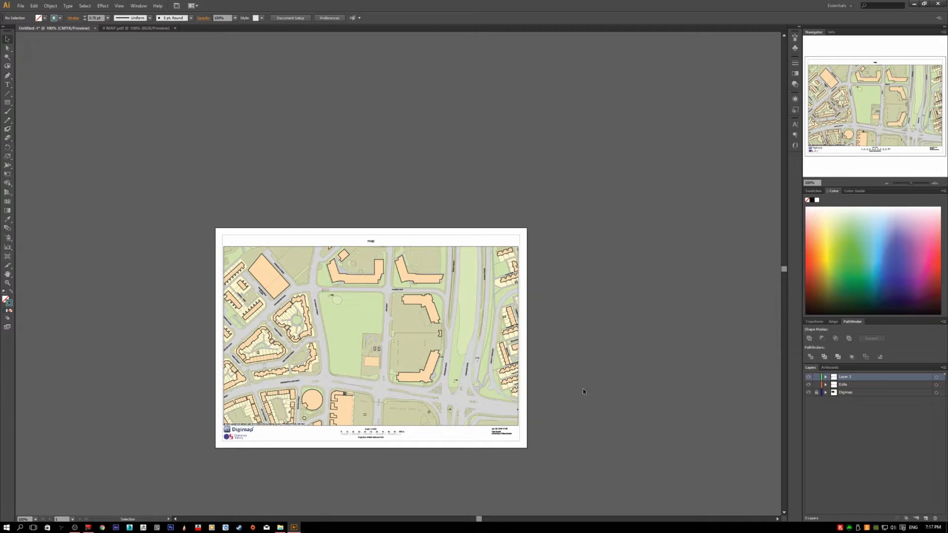
{"action": "left_click_drag", "start_coordinate": [548, 373], "coordinate": [413, 357]}
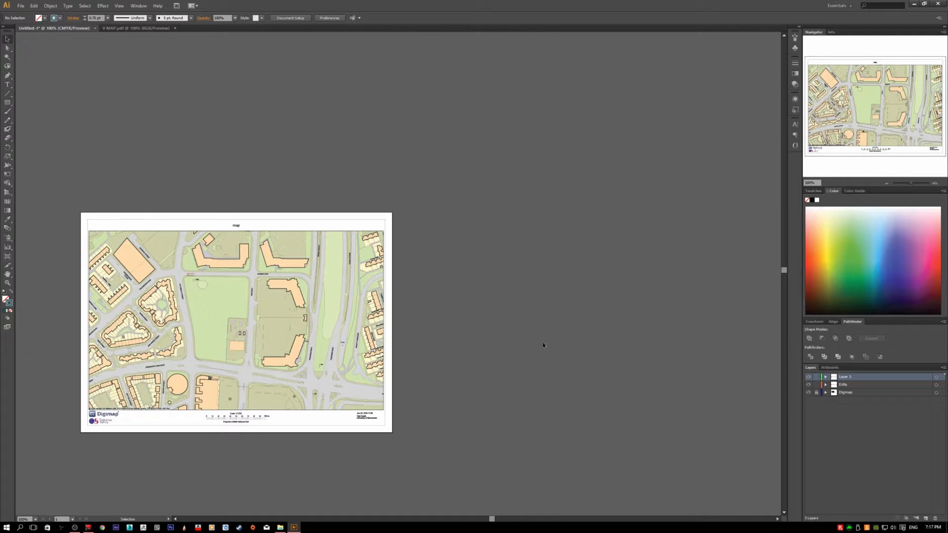
{"action": "left_click", "coordinate": [834, 368]}
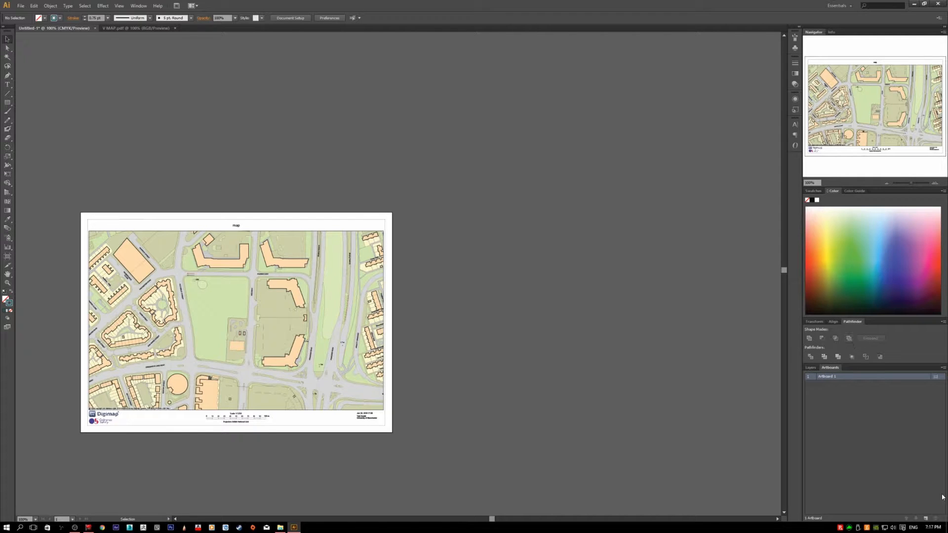
{"action": "left_click", "coordinate": [927, 518]}
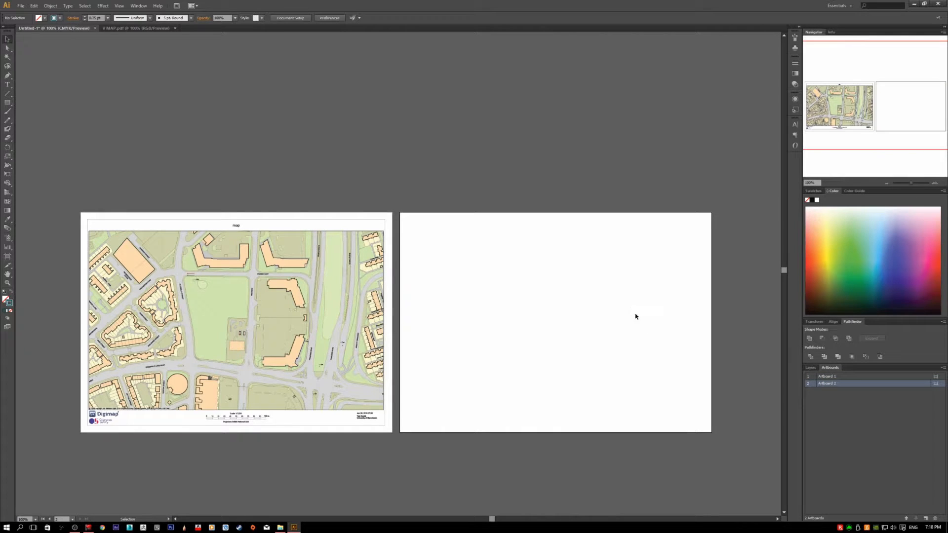
Step: Delete the teal arrow below the red arrow on the map artboard
{"action": "left_click_drag", "start_coordinate": [552, 281], "coordinate": [663, 375]}
{"action": "scroll", "coordinate": [543, 351], "scroll_direction": "up", "scroll_amount": 1}
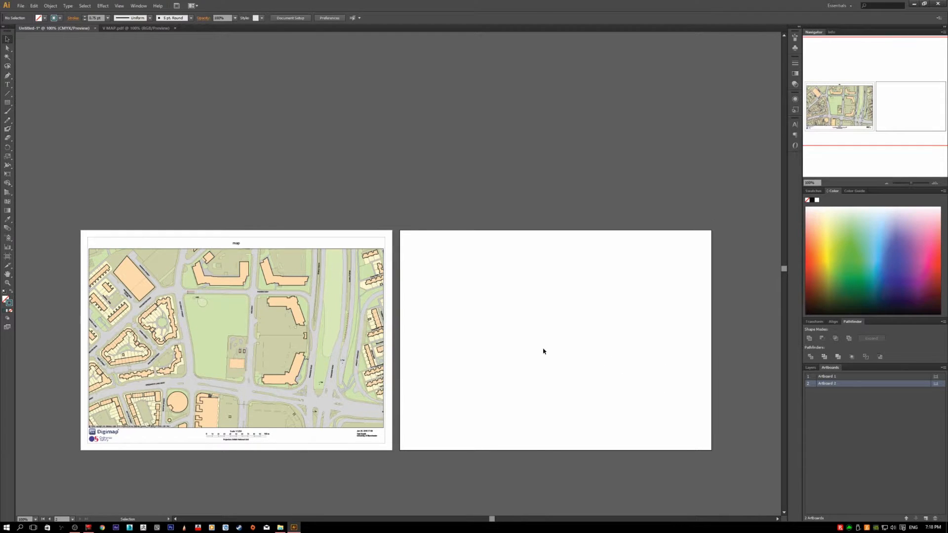
{"action": "scroll", "coordinate": [215, 314], "scroll_direction": "up", "scroll_amount": 3}
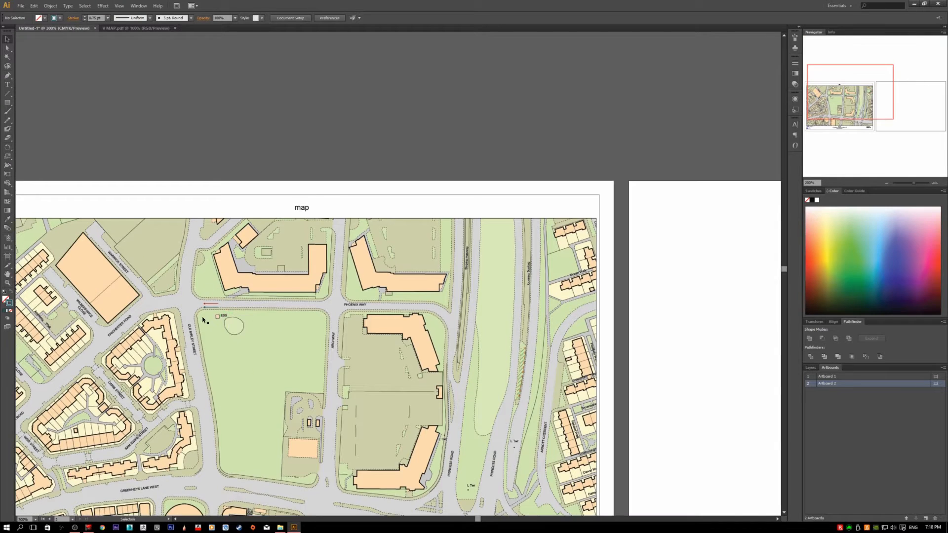
{"action": "left_click", "coordinate": [216, 319]}
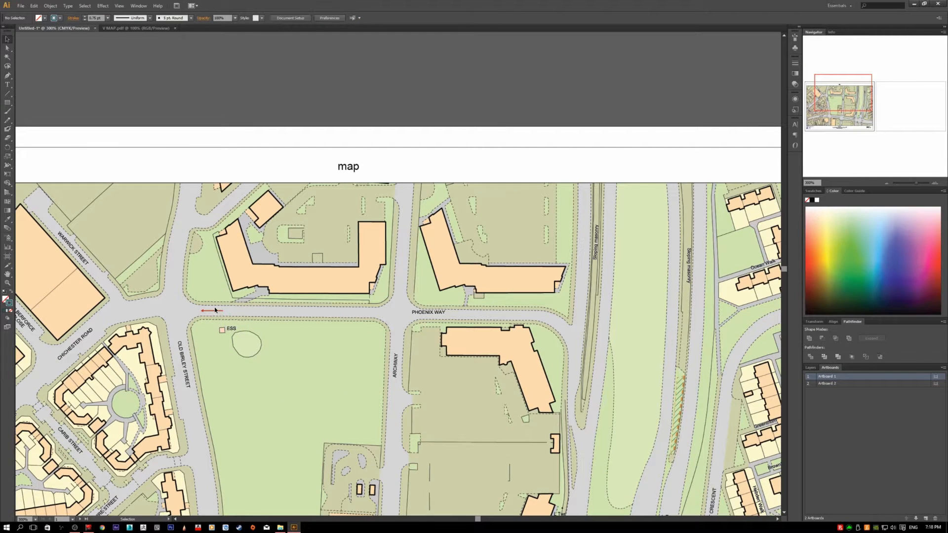
Step: Copy the red arrow on the map artboard and deselect it
{"action": "left_click", "coordinate": [215, 313]}
{"action": "key", "text": "a"}
{"action": "key", "text": "v"}
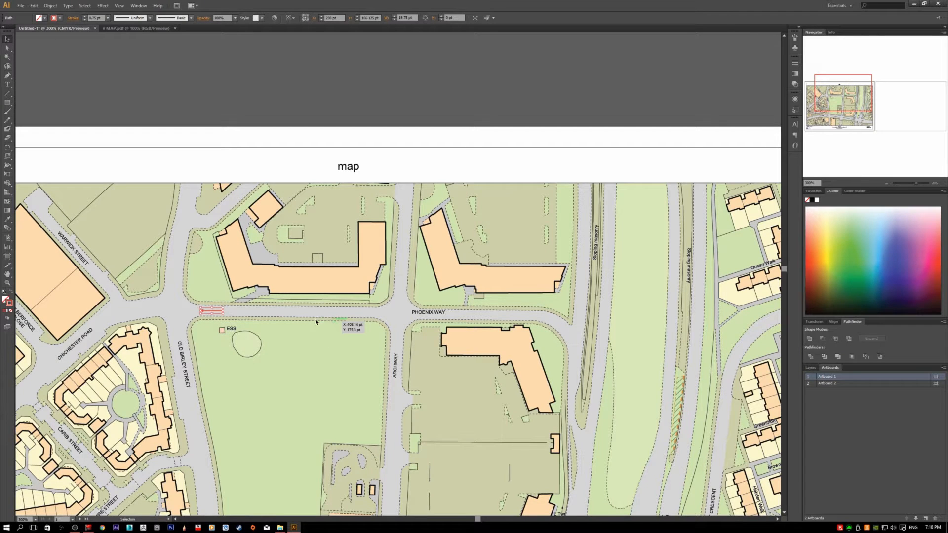
{"action": "left_click", "coordinate": [264, 307]}
Step: Paste the arrow in place on the second artboard, on Layer 3, and select the pasted arrow
{"action": "scroll", "coordinate": [264, 315], "scroll_direction": "down", "scroll_amount": 3}
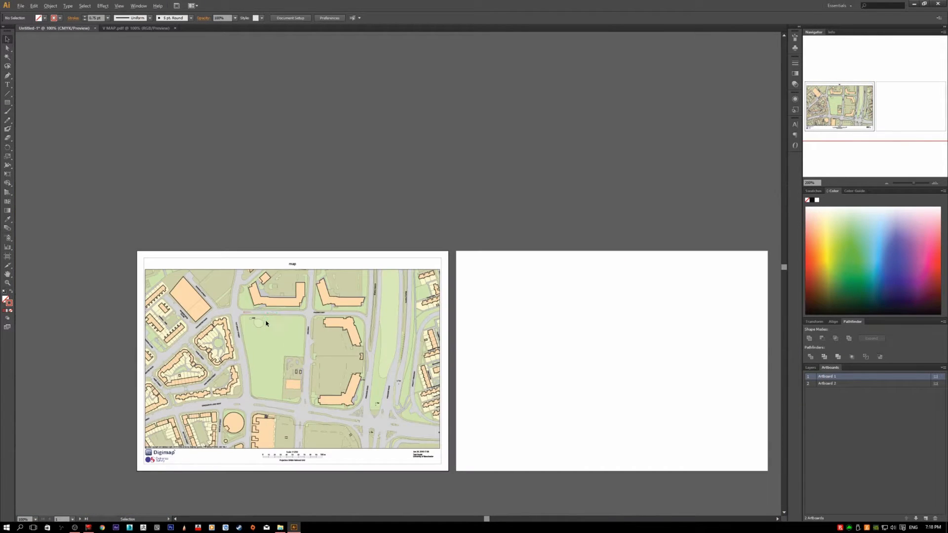
{"action": "left_click", "coordinate": [524, 308]}
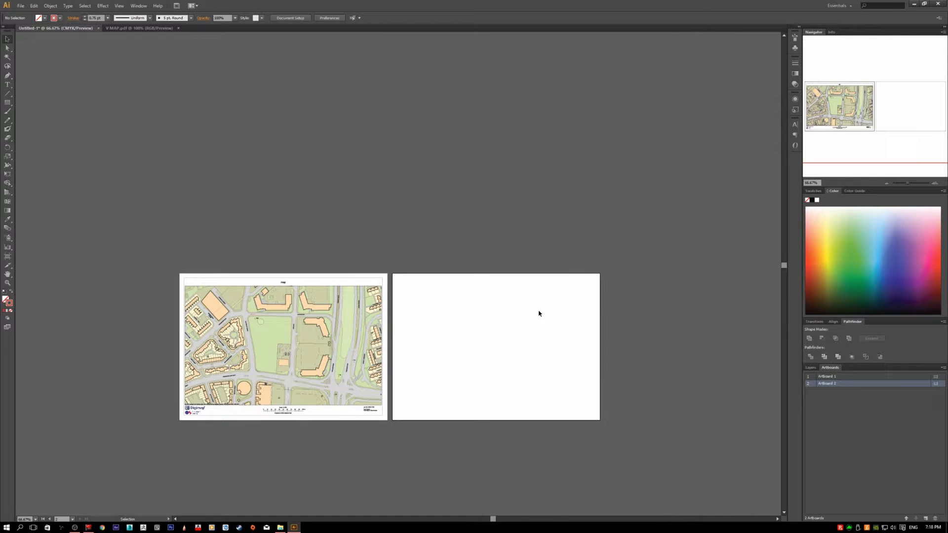
{"action": "left_click", "coordinate": [808, 370]}
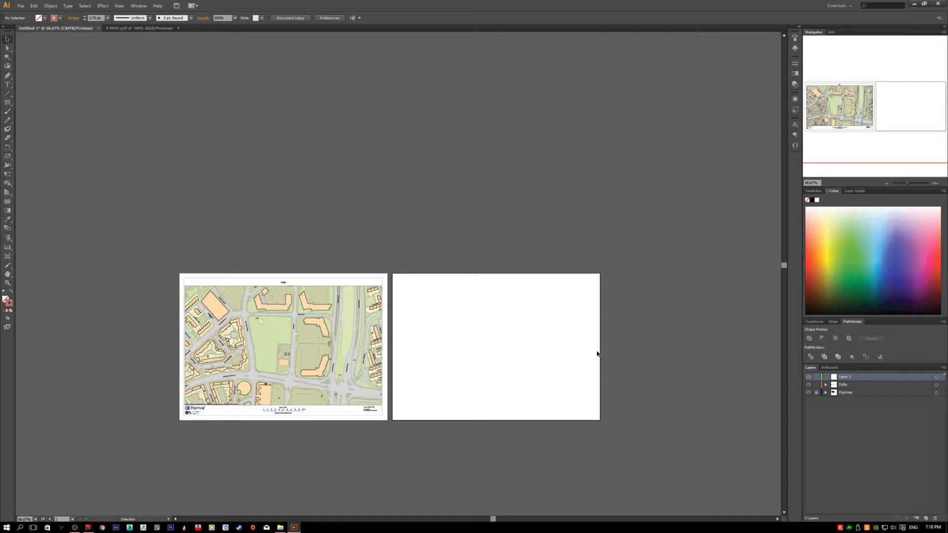
{"action": "key", "text": "ctrl+shift+v"}
{"action": "left_click", "coordinate": [551, 317]}
{"action": "scroll", "coordinate": [410, 331], "scroll_direction": "up", "scroll_amount": 3}
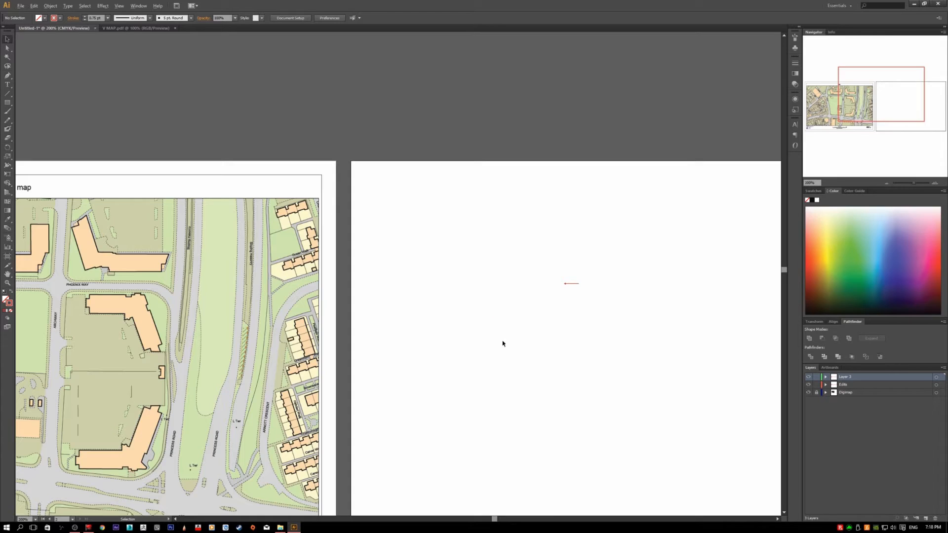
{"action": "scroll", "coordinate": [602, 343], "scroll_direction": "down", "scroll_amount": 2}
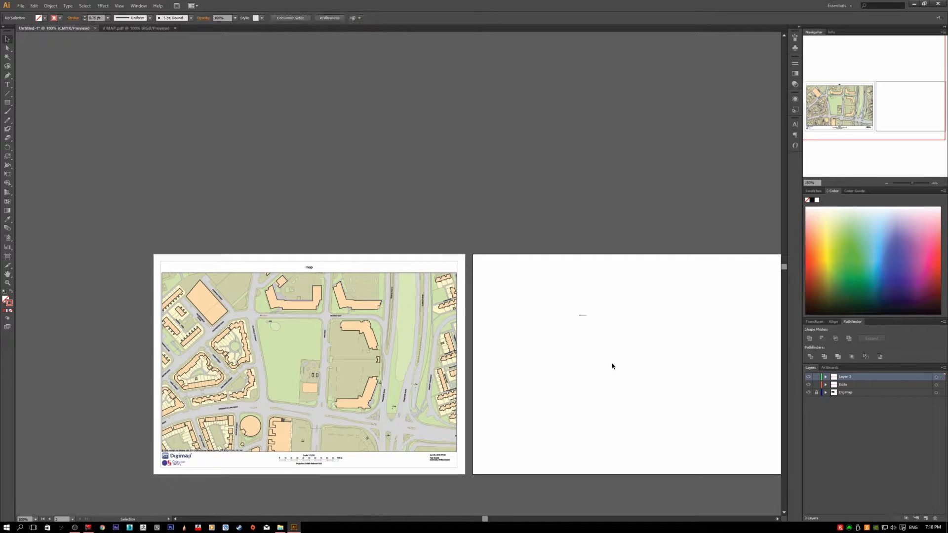
{"action": "left_click_drag", "start_coordinate": [545, 287], "coordinate": [642, 362]}
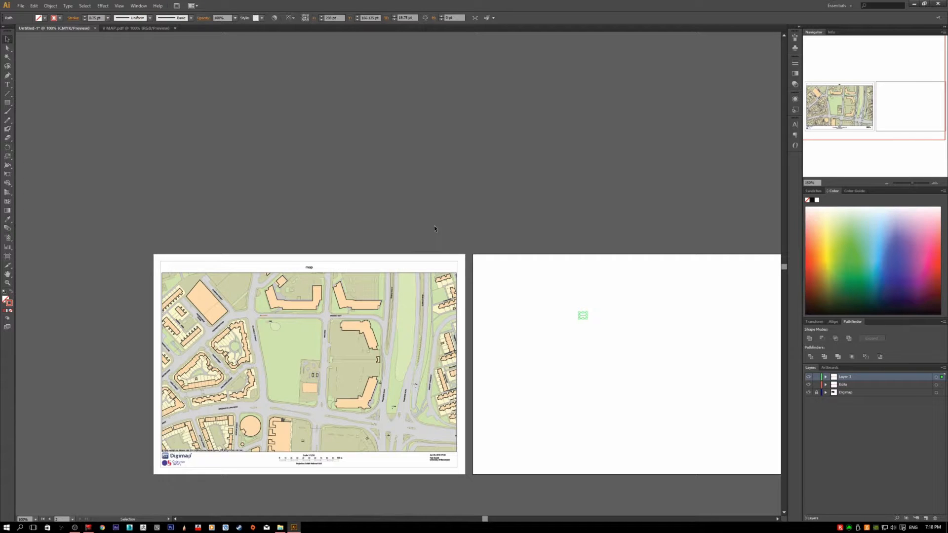
Step: Delete the pasted arrow from the second artboard and remove Artboard 2
{"action": "left_click", "coordinate": [702, 346]}
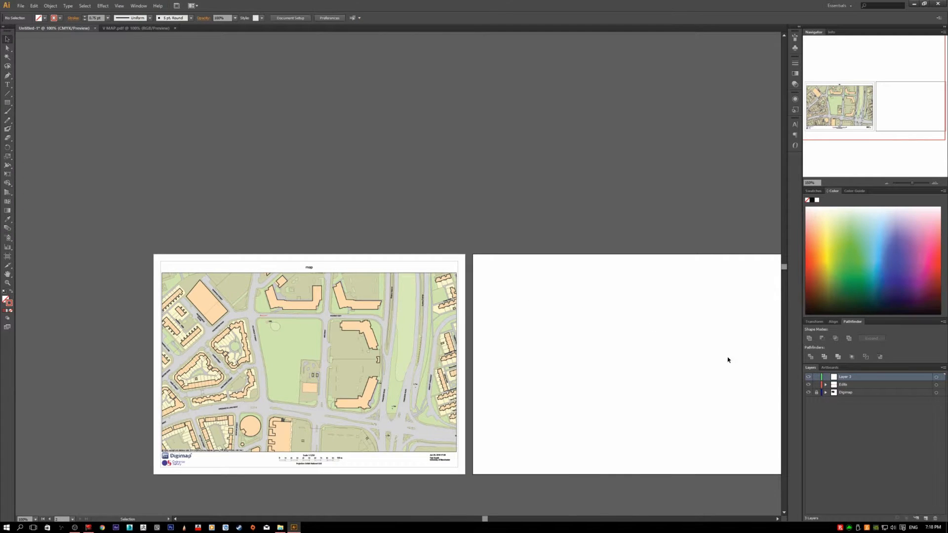
{"action": "left_click", "coordinate": [826, 368]}
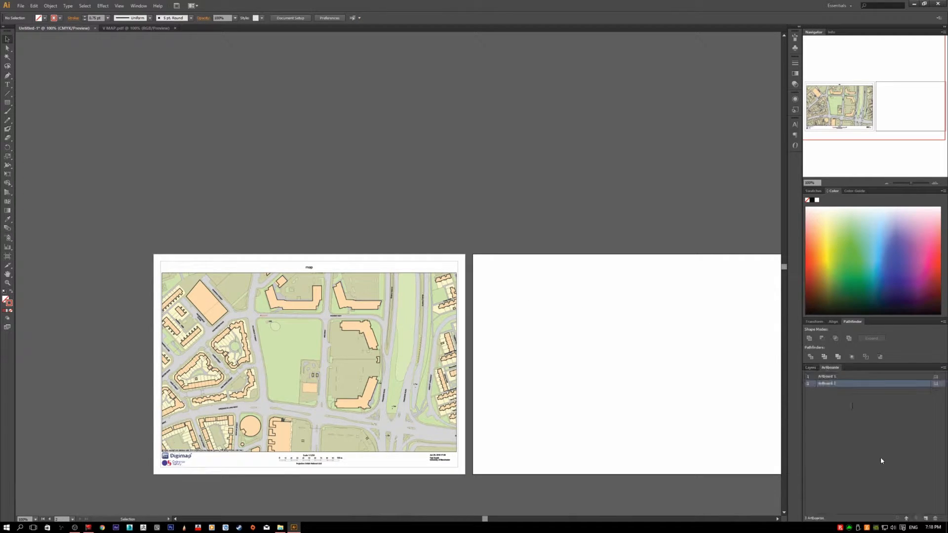
{"action": "left_click", "coordinate": [936, 519]}
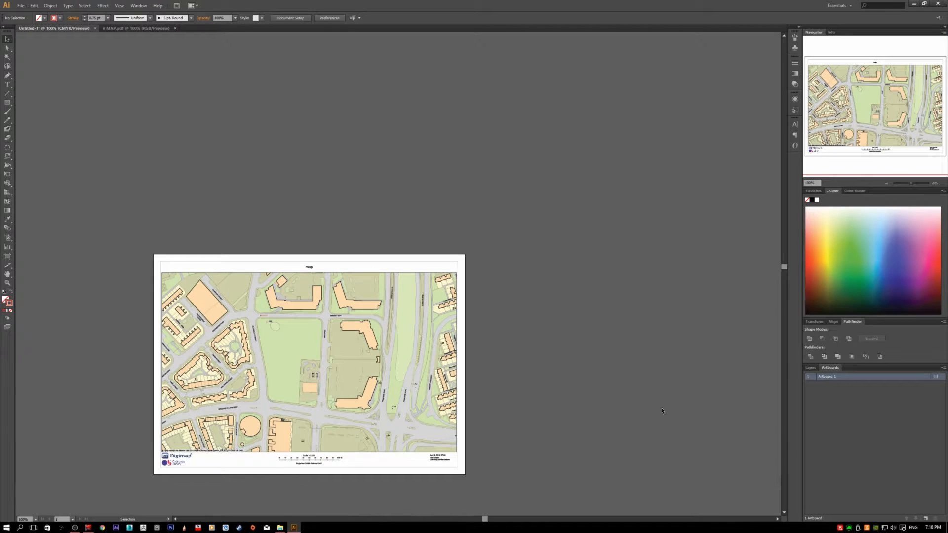
Step: Paste a duplicate of the red Phoenix Way arrow onto the map artboard
{"action": "scroll", "coordinate": [277, 334], "scroll_direction": "up", "scroll_amount": 3}
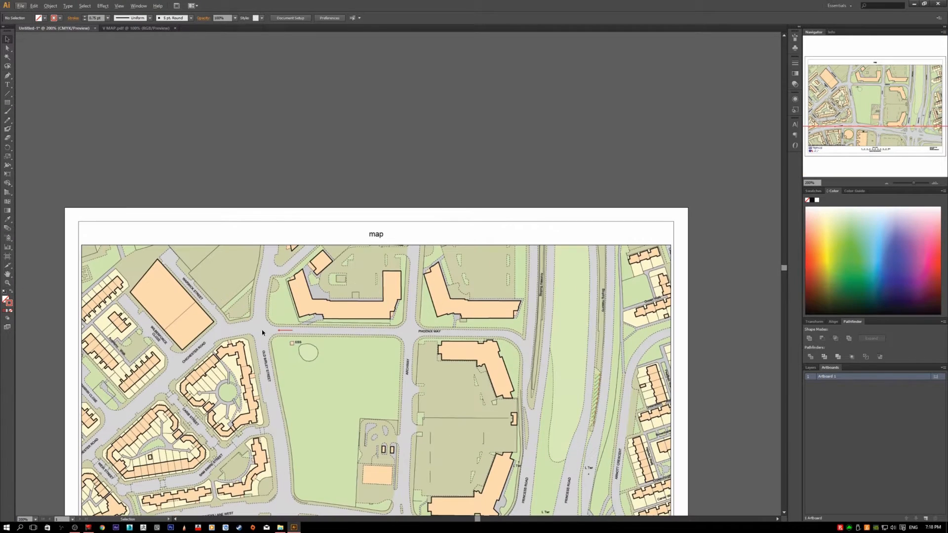
{"action": "scroll", "coordinate": [271, 333], "scroll_direction": "up", "scroll_amount": 2}
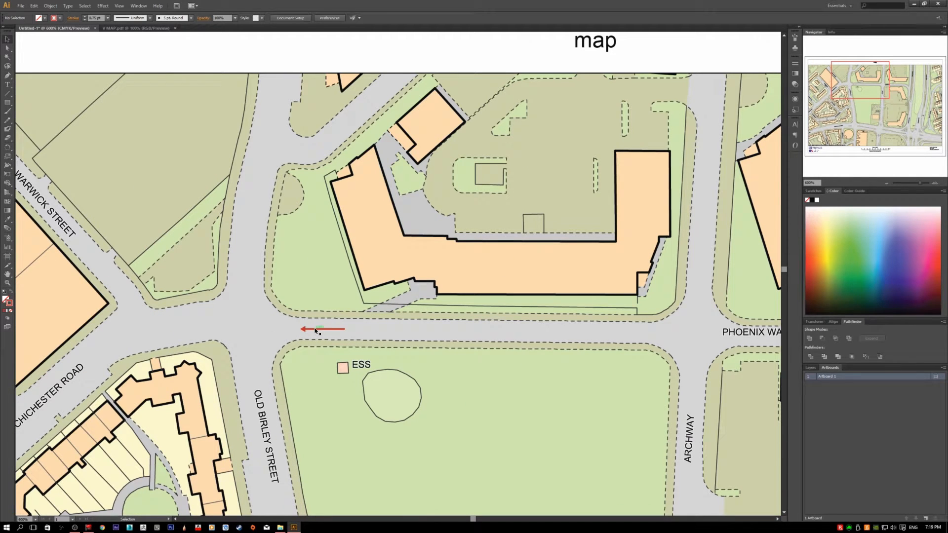
{"action": "left_click", "coordinate": [315, 330]}
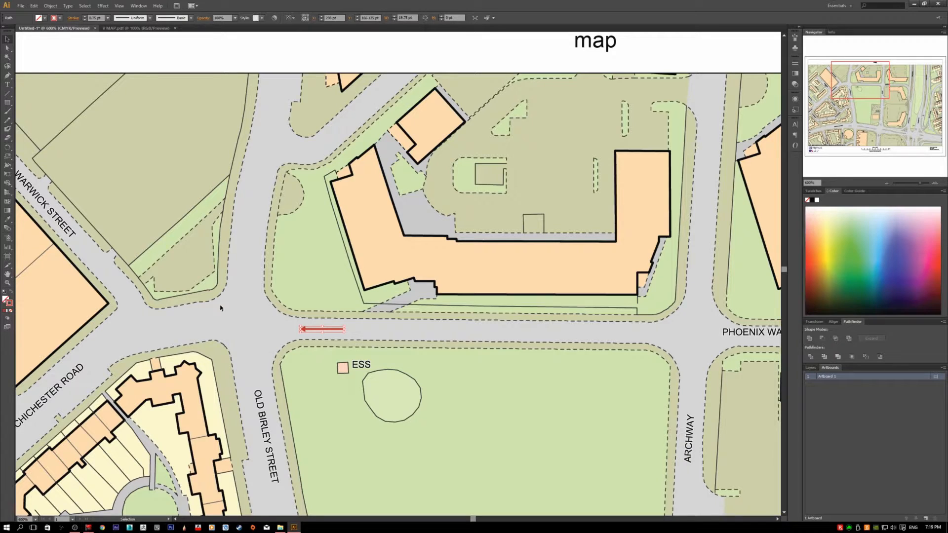
{"action": "scroll", "coordinate": [284, 312], "scroll_direction": "up", "scroll_amount": 2}
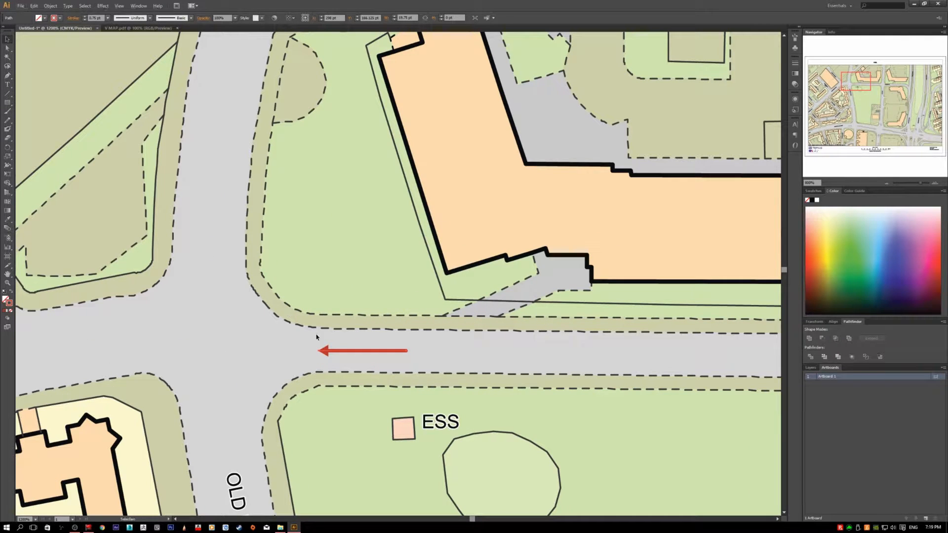
{"action": "key", "text": "a"}
{"action": "key", "text": "ctrl+v"}
{"action": "key", "text": "v"}
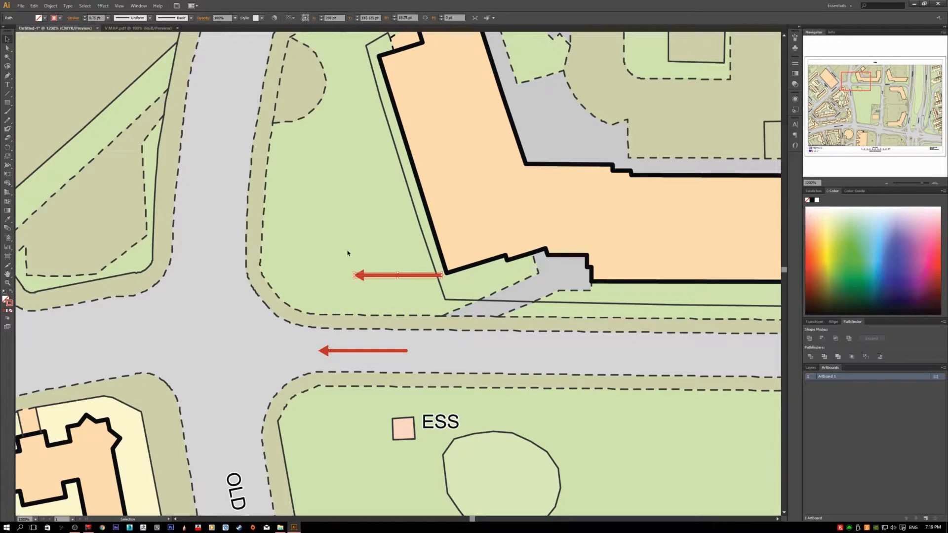
Step: Move the pasted arrow onto the road north of the junction and rotate it to point down toward the junction
{"action": "left_click_drag", "start_coordinate": [363, 275], "coordinate": [200, 269]}
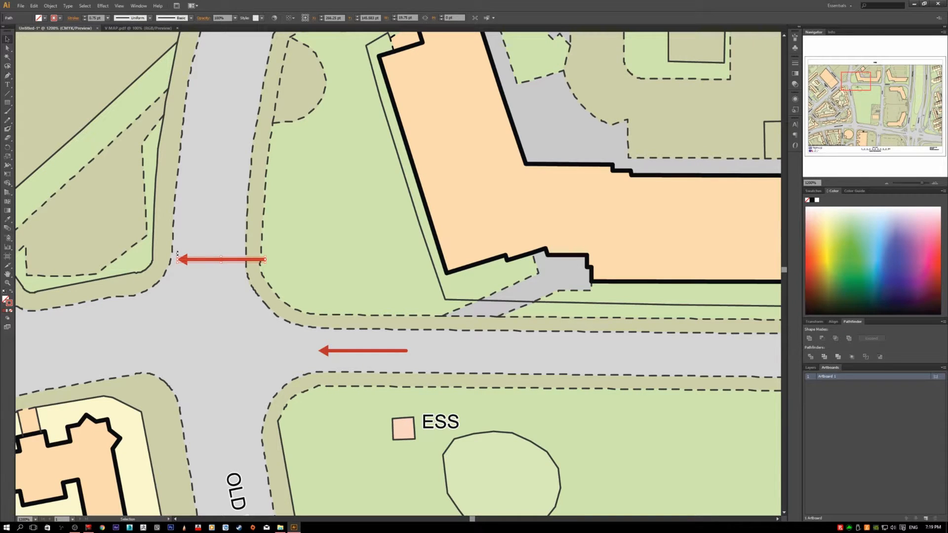
{"action": "left_click_drag", "start_coordinate": [177, 253], "coordinate": [208, 298]}
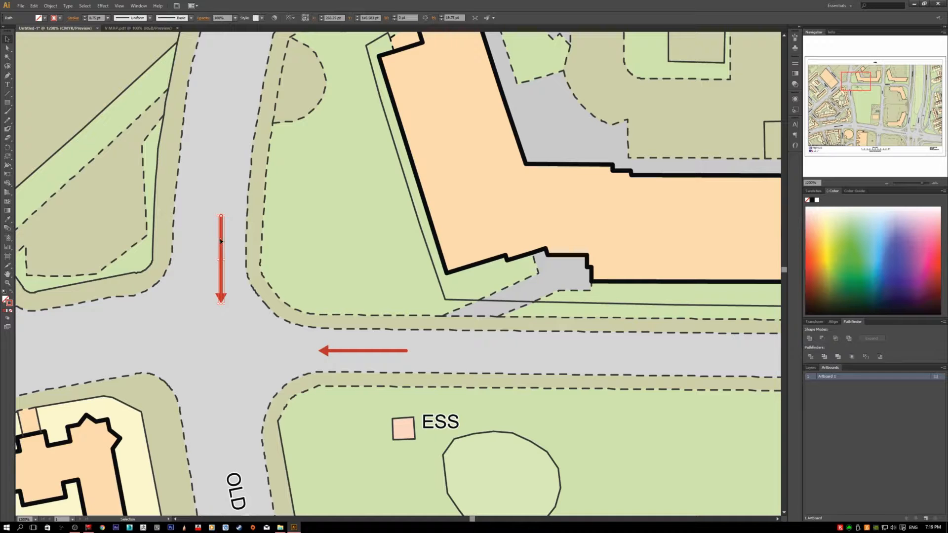
{"action": "left_click_drag", "start_coordinate": [221, 240], "coordinate": [213, 210]}
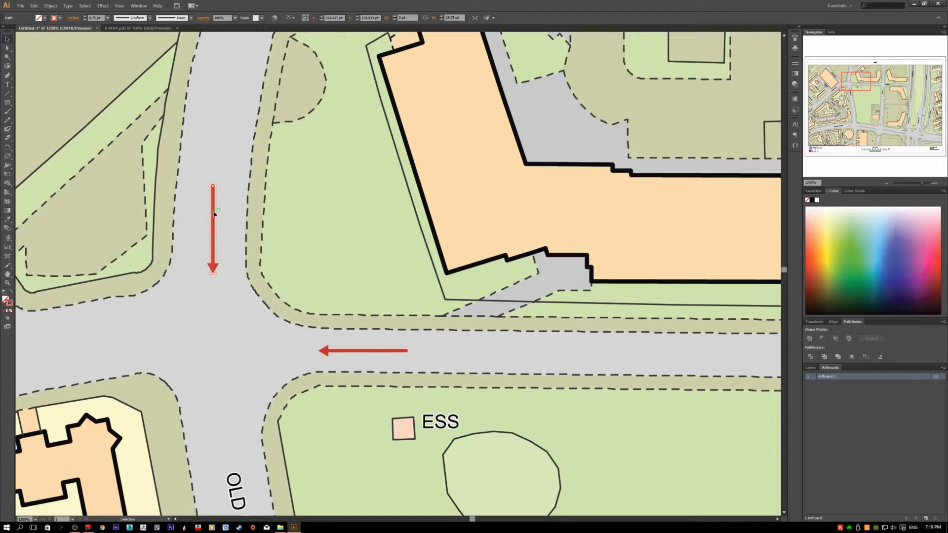
Step: Paste another arrow and place it on Old Birley Street south of the junction, rotated to point up
{"action": "left_click", "coordinate": [275, 284]}
{"action": "key", "text": "ctrl+v"}
{"action": "left_click_drag", "start_coordinate": [352, 269], "coordinate": [223, 410]}
{"action": "left_click", "coordinate": [219, 354]}
Step: Paste another arrow and place it on the road west of the junction, pointing right toward the junction
{"action": "key", "text": "ctrl+v"}
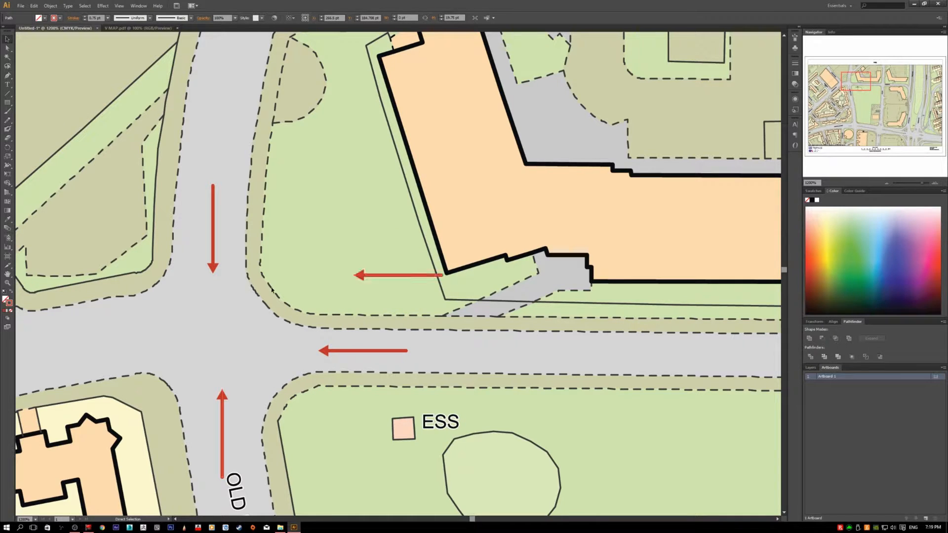
{"action": "left_click_drag", "start_coordinate": [351, 270], "coordinate": [70, 354]}
{"action": "left_click", "coordinate": [197, 360]}
Step: Tilt the west road's arrow along the road by moving its tail anchor down and left with the Direct Selection tool
{"action": "scroll", "coordinate": [251, 361], "scroll_direction": "down", "scroll_amount": 5}
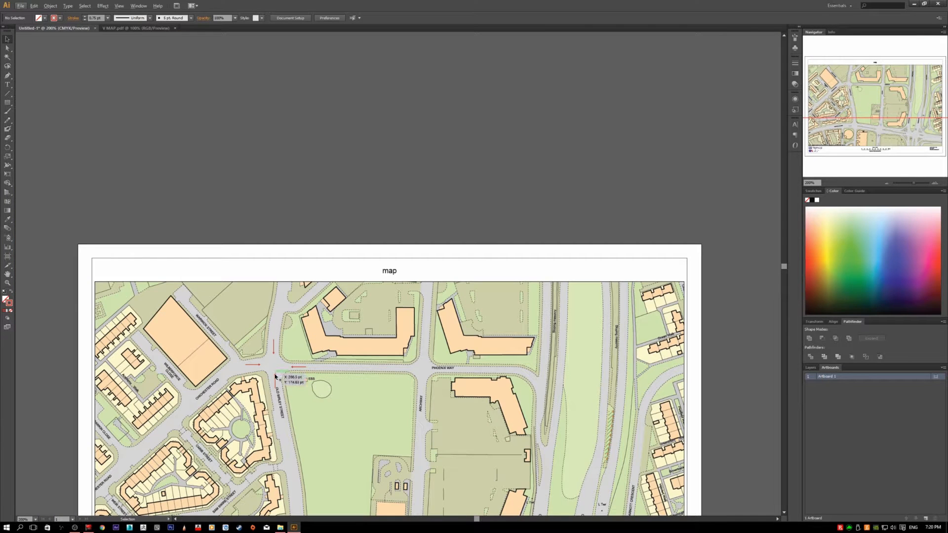
{"action": "scroll", "coordinate": [292, 384], "scroll_direction": "up", "scroll_amount": 4}
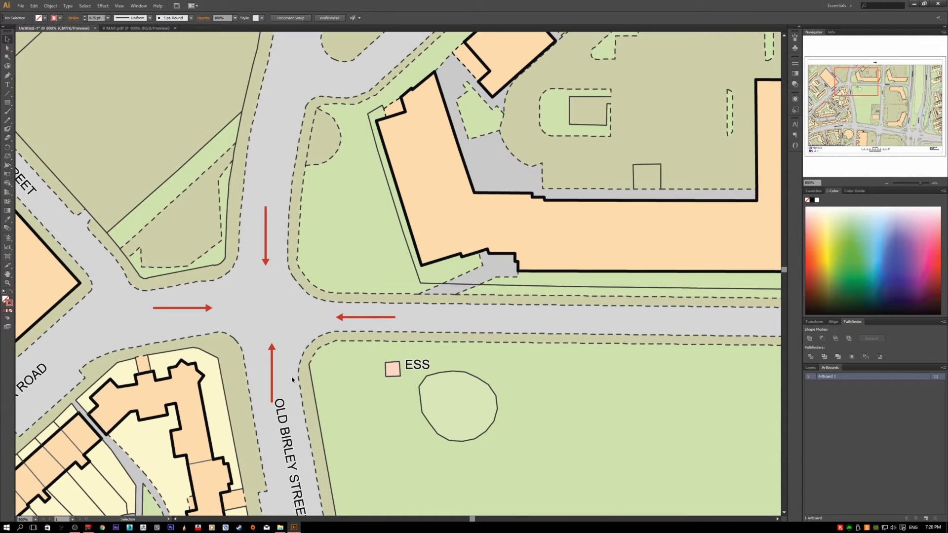
{"action": "scroll", "coordinate": [289, 390], "scroll_direction": "up", "scroll_amount": 2}
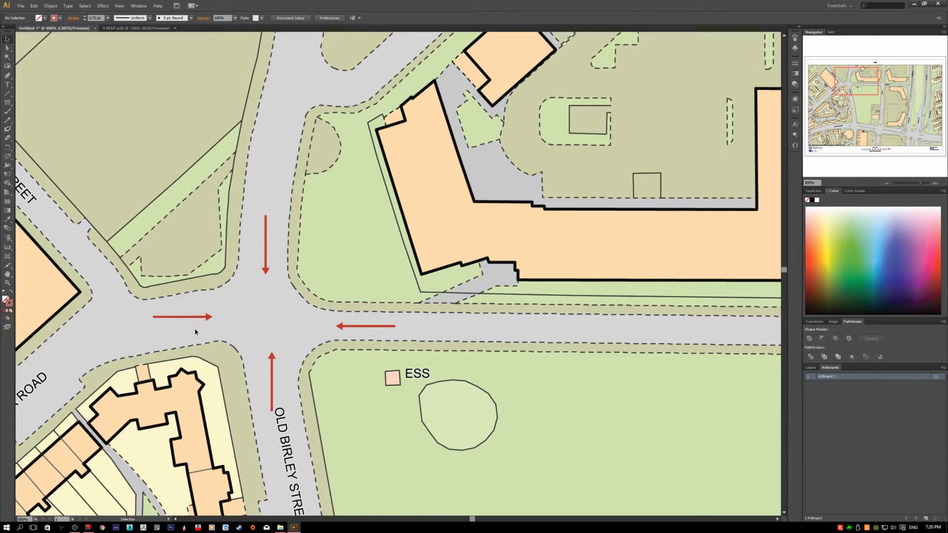
{"action": "left_click", "coordinate": [170, 316]}
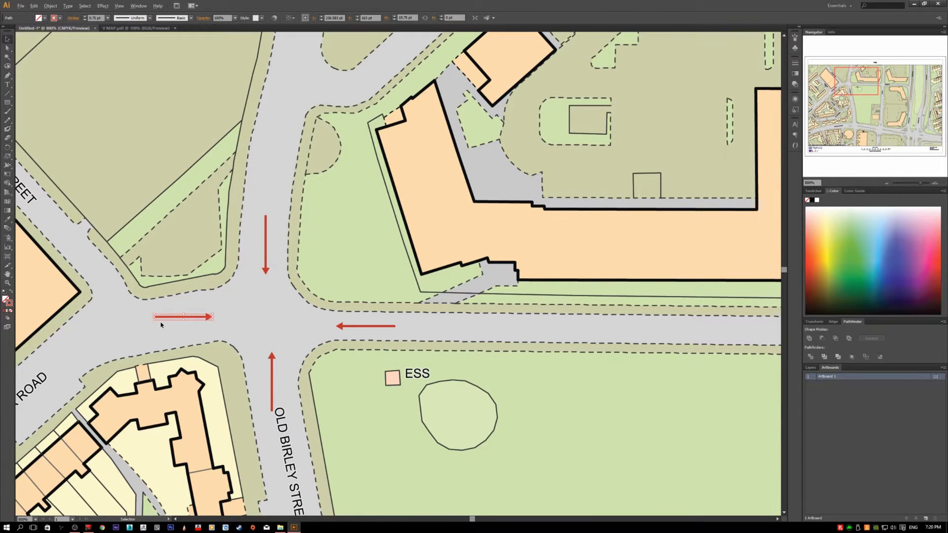
{"action": "scroll", "coordinate": [171, 316], "scroll_direction": "up", "scroll_amount": 2}
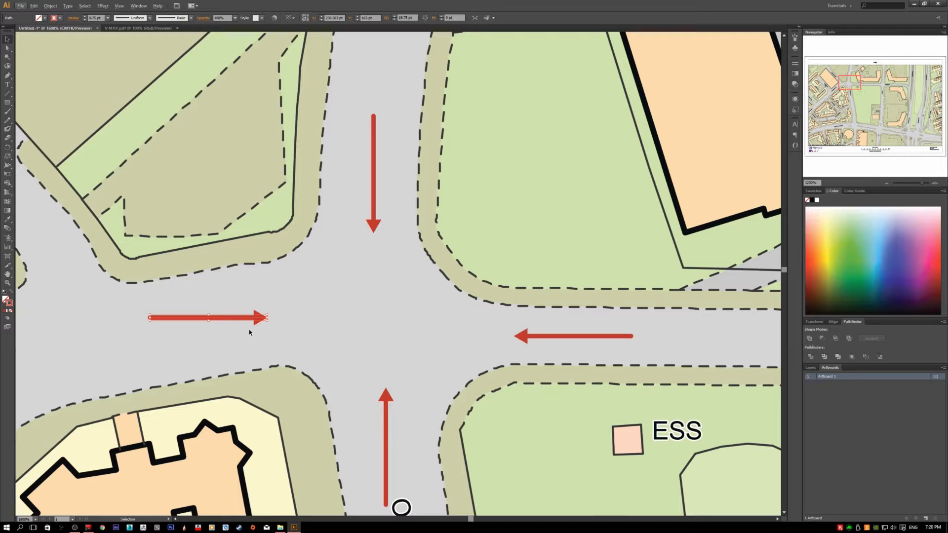
{"action": "key", "text": "a"}
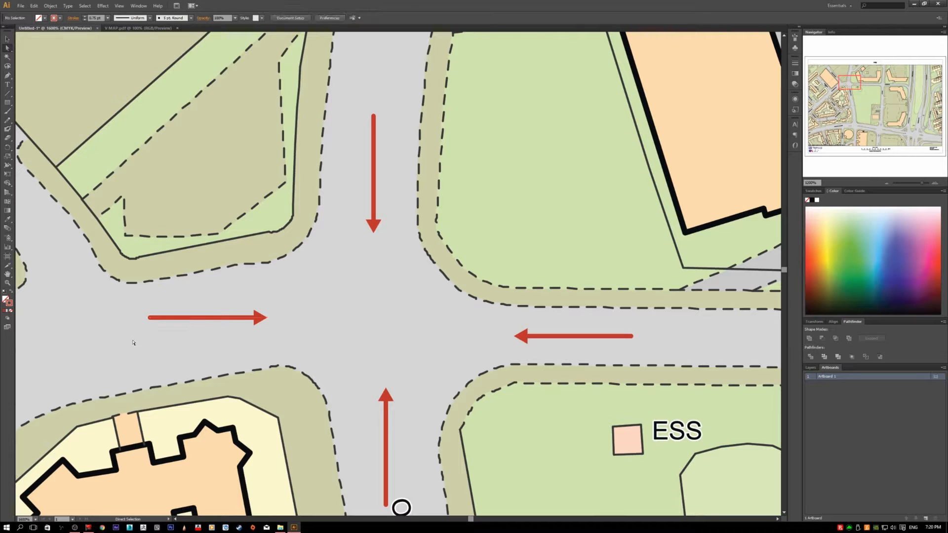
{"action": "left_click", "coordinate": [151, 318]}
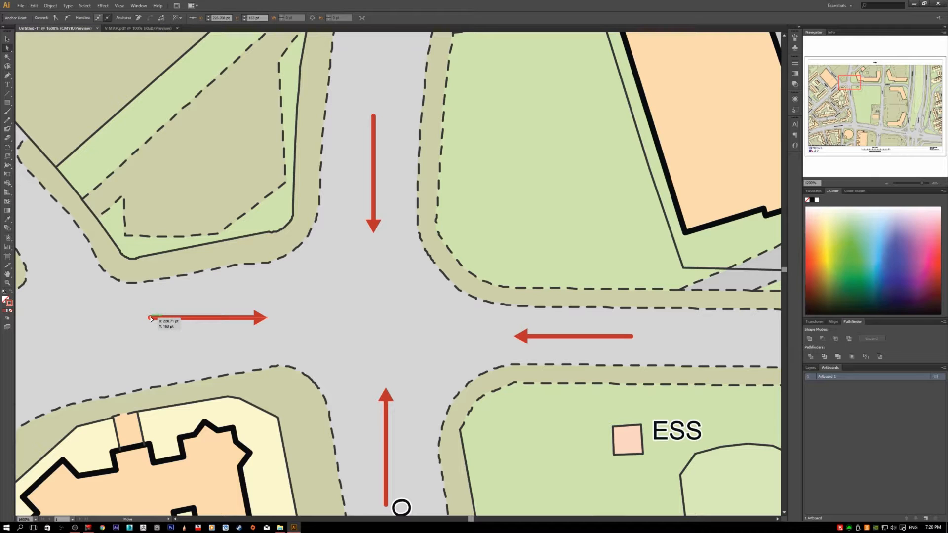
{"action": "left_click_drag", "start_coordinate": [152, 319], "coordinate": [117, 348]}
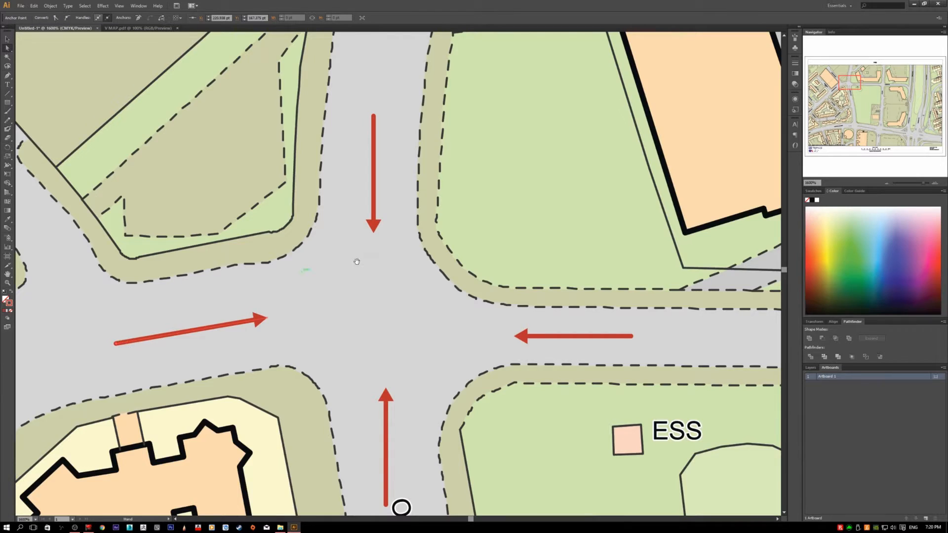
Step: Tilt the downward arrow north of the junction by moving its tail anchor, and delete that arrow
{"action": "left_click_drag", "start_coordinate": [357, 262], "coordinate": [272, 350]}
{"action": "left_click_drag", "start_coordinate": [290, 205], "coordinate": [299, 157]}
{"action": "left_click_drag", "start_coordinate": [290, 335], "coordinate": [251, 385]}
{"action": "scroll", "coordinate": [309, 317], "scroll_direction": "down", "scroll_amount": 3}
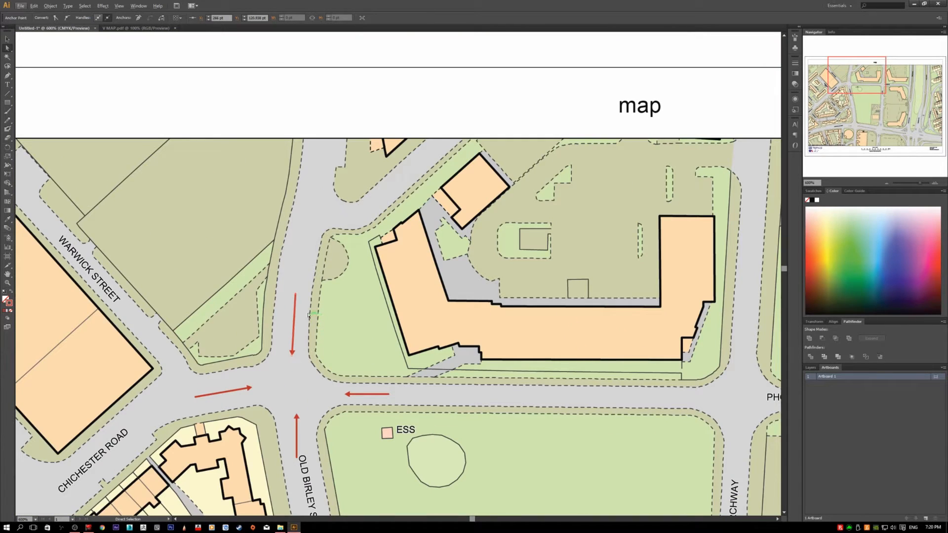
{"action": "key", "text": "Delete"}
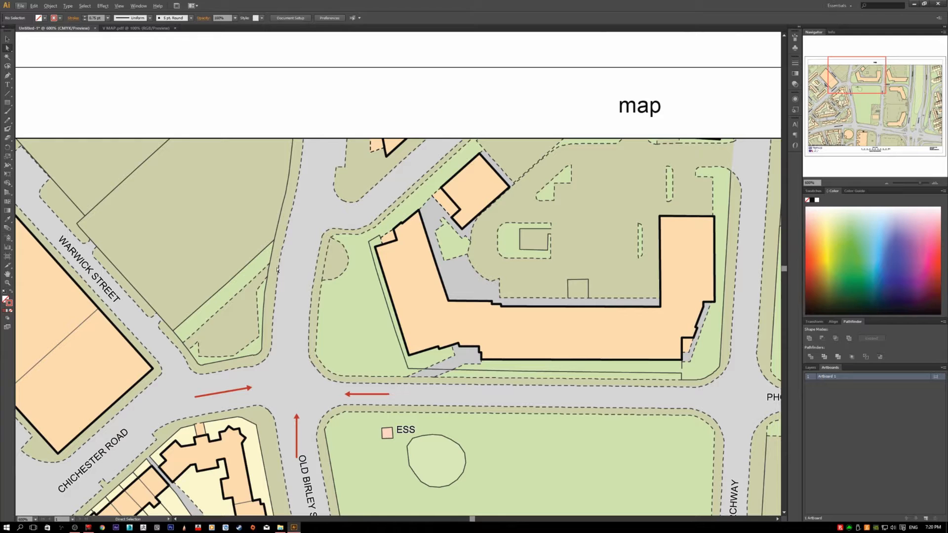
Step: Draw a curved Pen path about 47 pt tall down the road north of the junction and adjust its lower end's handle
{"action": "key", "text": "p"}
{"action": "scroll", "coordinate": [299, 270], "scroll_direction": "up", "scroll_amount": 1}
{"action": "scroll", "coordinate": [318, 329], "scroll_direction": "up", "scroll_amount": 1}
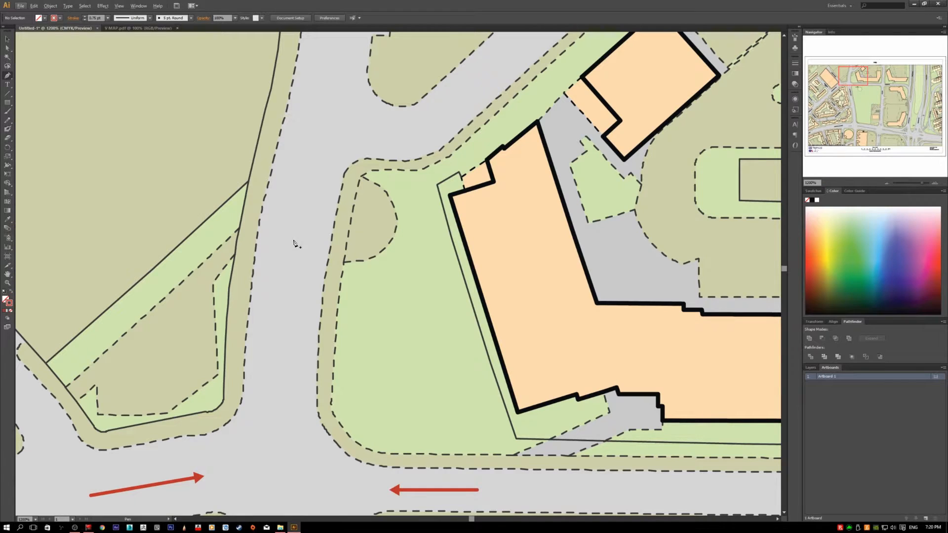
{"action": "left_click", "coordinate": [312, 159]}
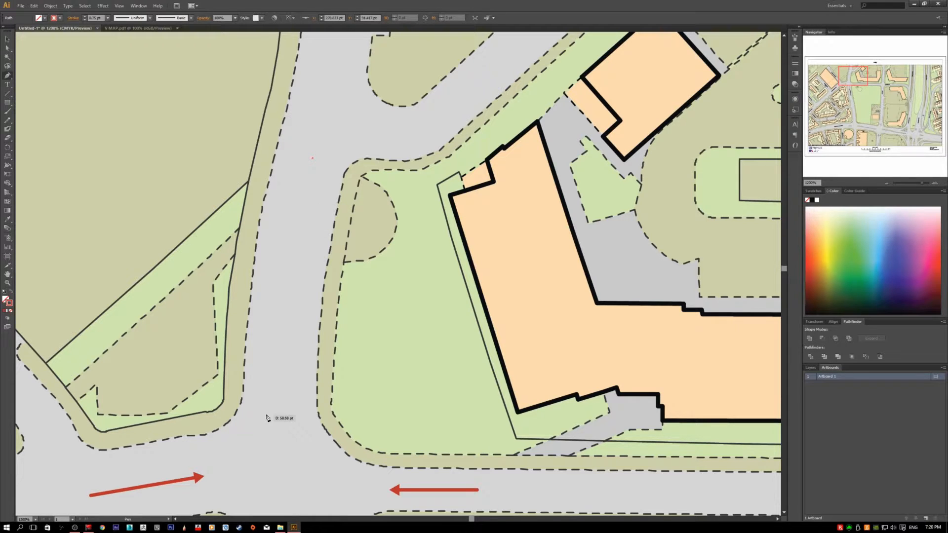
{"action": "left_click", "coordinate": [285, 366]}
{"action": "left_click_drag", "start_coordinate": [286, 366], "coordinate": [291, 449]}
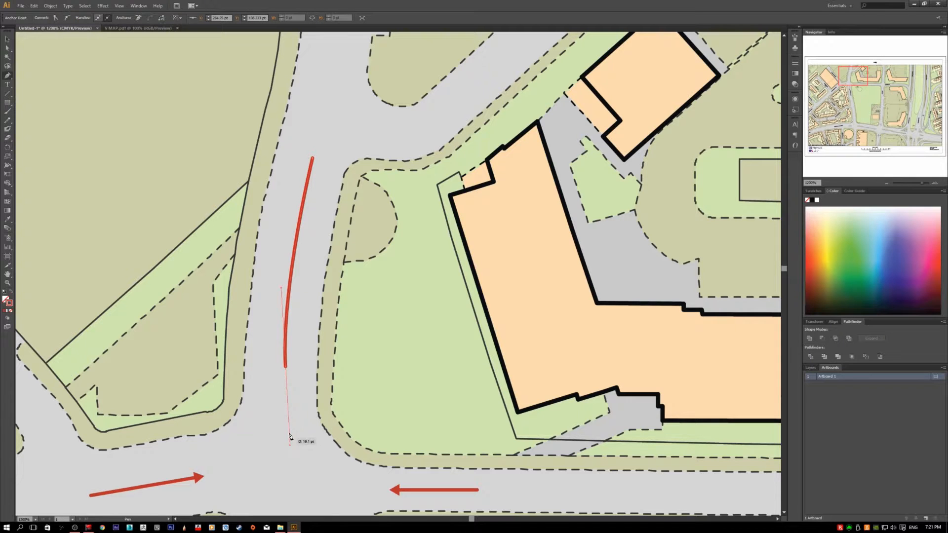
{"action": "key", "text": "a"}
{"action": "mouse_move", "coordinate": [279, 289]}
{"action": "left_mouse_down"}
{"action": "mouse_move", "coordinate": [277, 216]}
{"action": "mouse_move", "coordinate": [267, 250]}
{"action": "mouse_move", "coordinate": [268, 233]}
{"action": "mouse_move", "coordinate": [347, 278]}
{"action": "mouse_move", "coordinate": [279, 267]}
{"action": "left_mouse_up"}
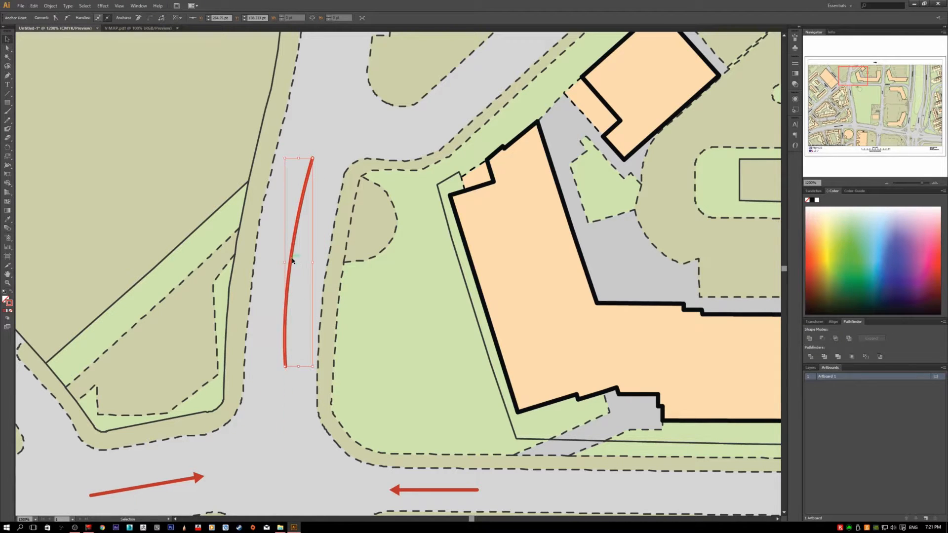
Step: Give the curved path an Arrow 7 arrowhead and swap it to the path's lower end
{"action": "key", "text": "v"}
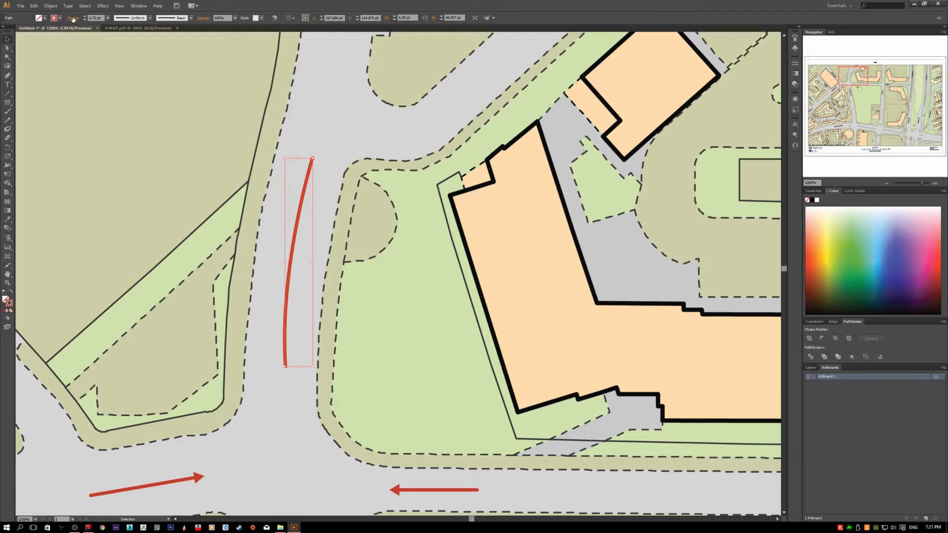
{"action": "left_click", "coordinate": [73, 19]}
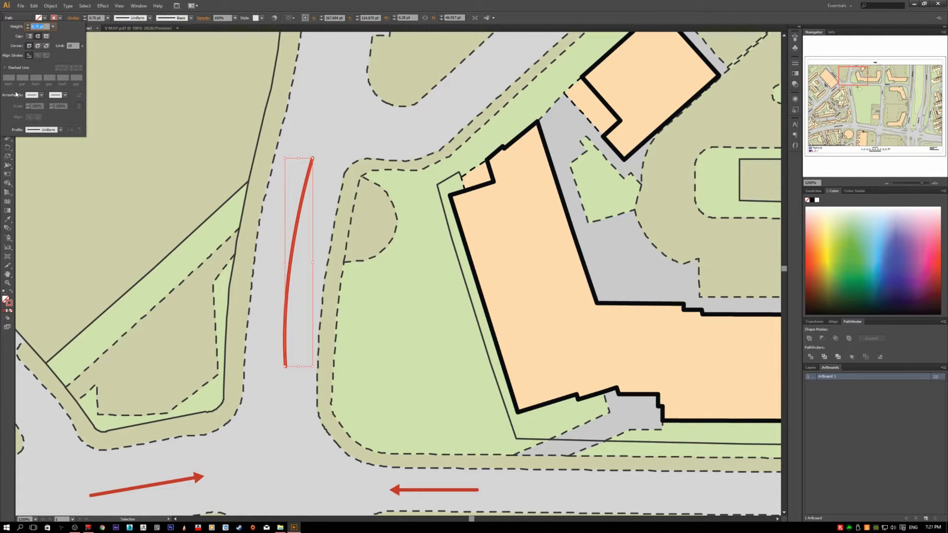
{"action": "left_click", "coordinate": [33, 95]}
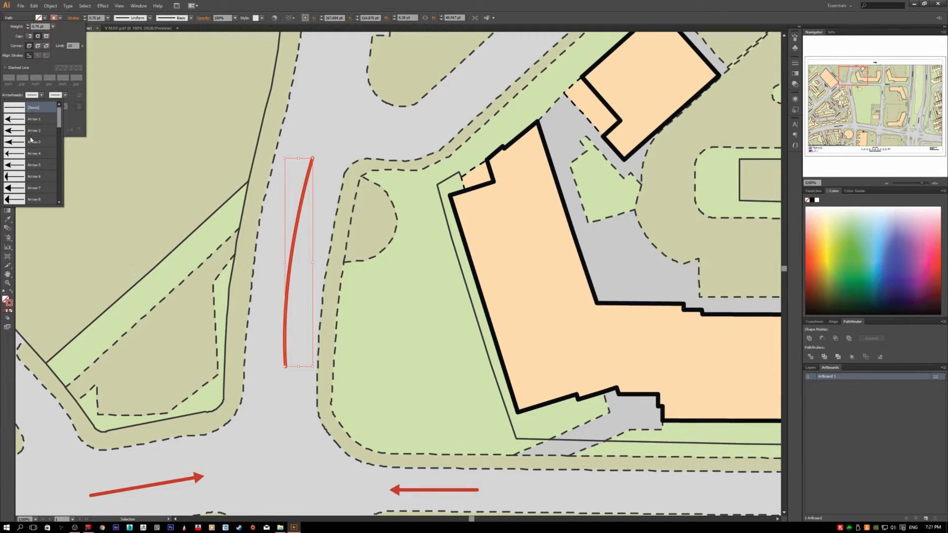
{"action": "left_click", "coordinate": [25, 121]}
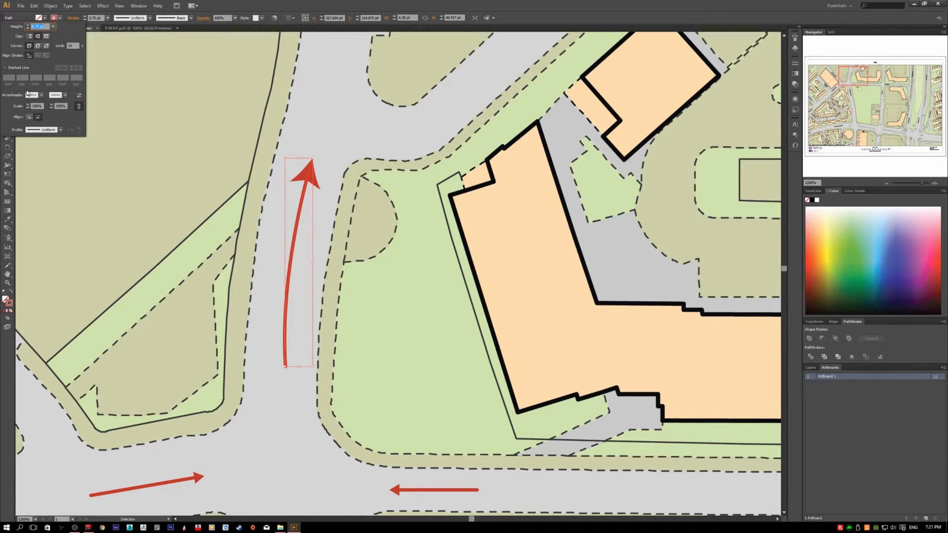
{"action": "left_click", "coordinate": [33, 95]}
{"action": "left_click", "coordinate": [33, 186]}
{"action": "left_click", "coordinate": [78, 95]}
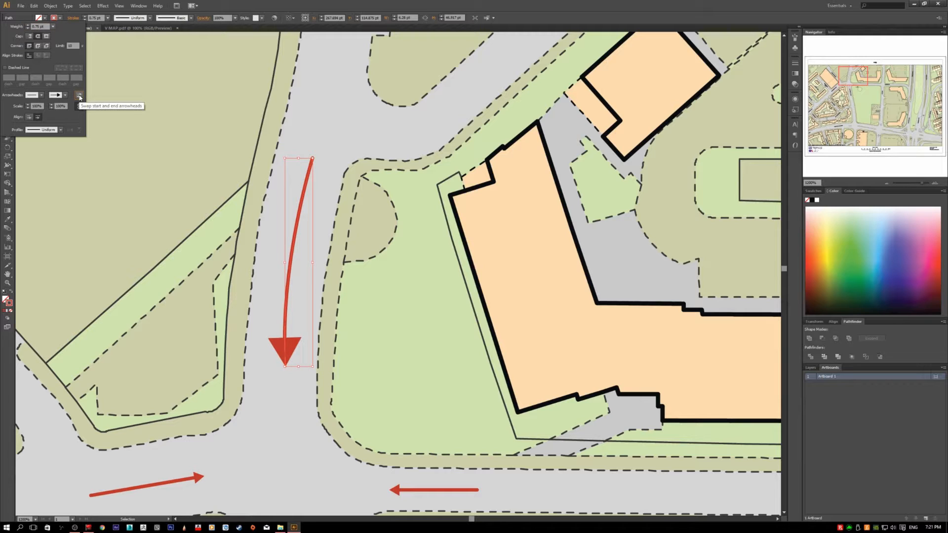
Step: Set the curved path's arrowhead scale to 20% and deselect the path
{"action": "double_click", "coordinate": [36, 106]}
{"action": "type", "text": "20"}
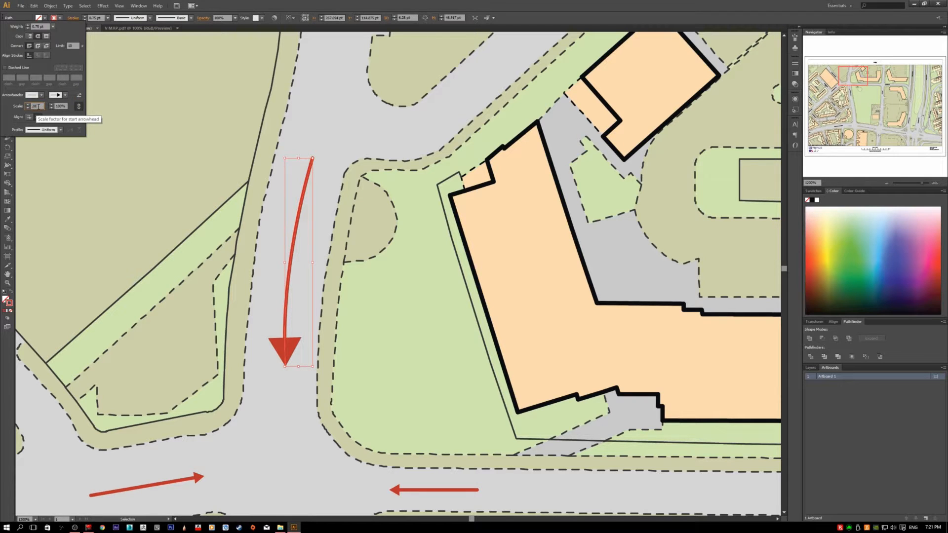
{"action": "key", "text": "Return"}
{"action": "left_click", "coordinate": [210, 257]}
Step: Rescale the curved arrow's lower arrowhead to match the other red traffic arrows, and deselect the arrow
{"action": "scroll", "coordinate": [291, 289], "scroll_direction": "down", "scroll_amount": 1}
{"action": "scroll", "coordinate": [296, 351], "scroll_direction": "down", "scroll_amount": 2}
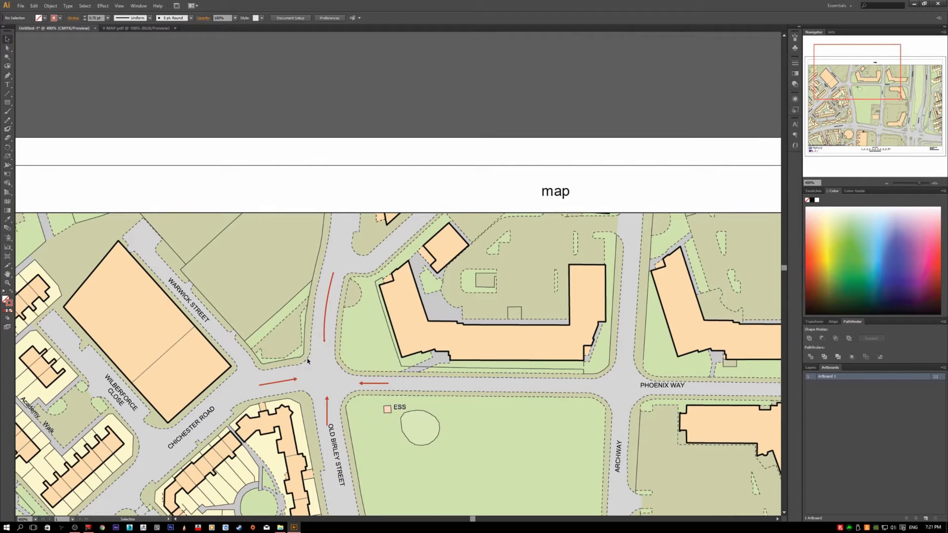
{"action": "scroll", "coordinate": [344, 376], "scroll_direction": "up", "scroll_amount": 2}
{"action": "left_click", "coordinate": [303, 272]}
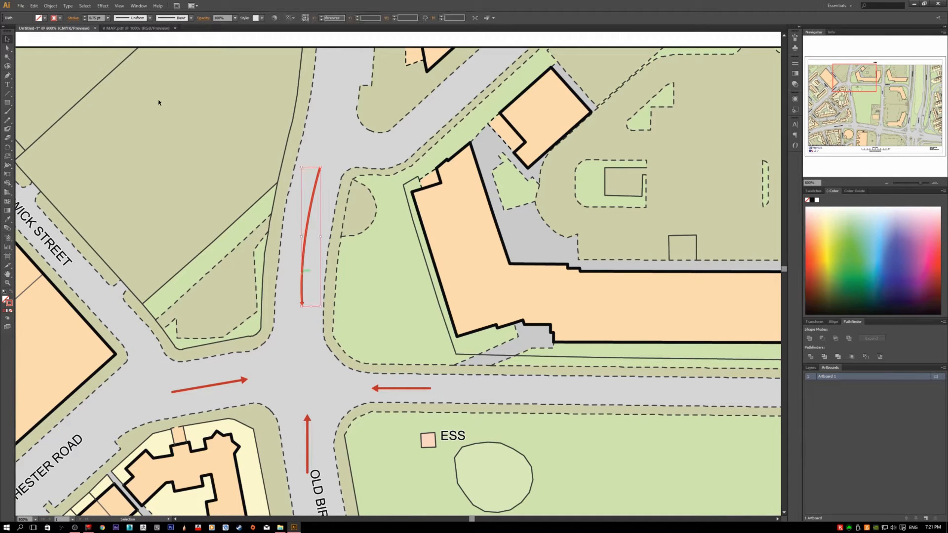
{"action": "left_click", "coordinate": [73, 18]}
{"action": "left_click", "coordinate": [66, 106]}
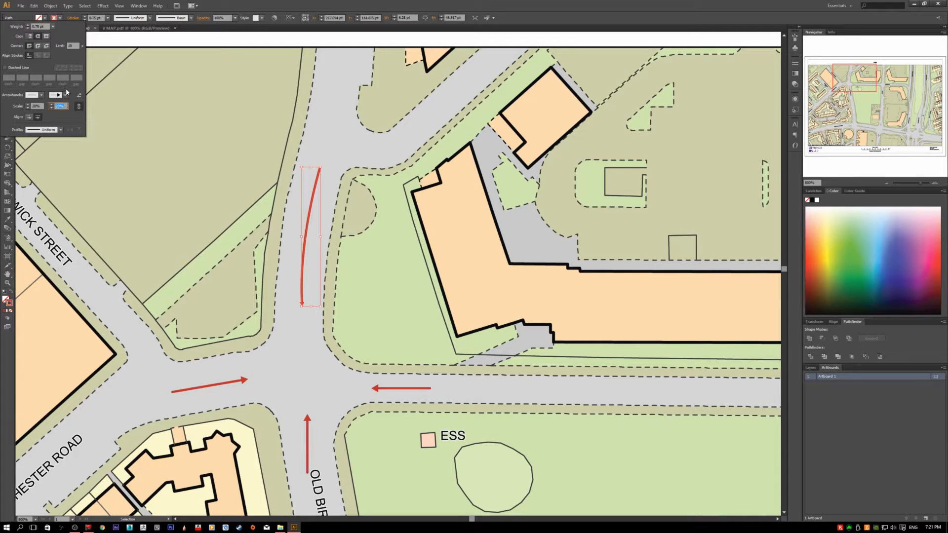
{"action": "left_click", "coordinate": [124, 140]}
{"action": "left_click", "coordinate": [283, 271]}
{"action": "key", "text": "super"}
{"action": "key", "text": "super"}
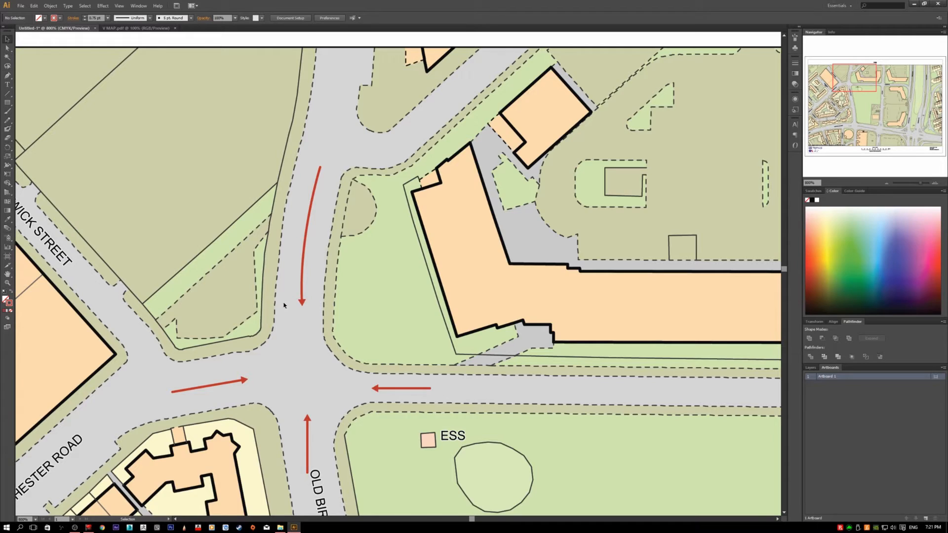
Step: Delete all the red traffic arrows around the junction
{"action": "scroll", "coordinate": [267, 312], "scroll_direction": "down", "scroll_amount": 3}
{"action": "left_click_drag", "start_coordinate": [308, 344], "coordinate": [232, 277]}
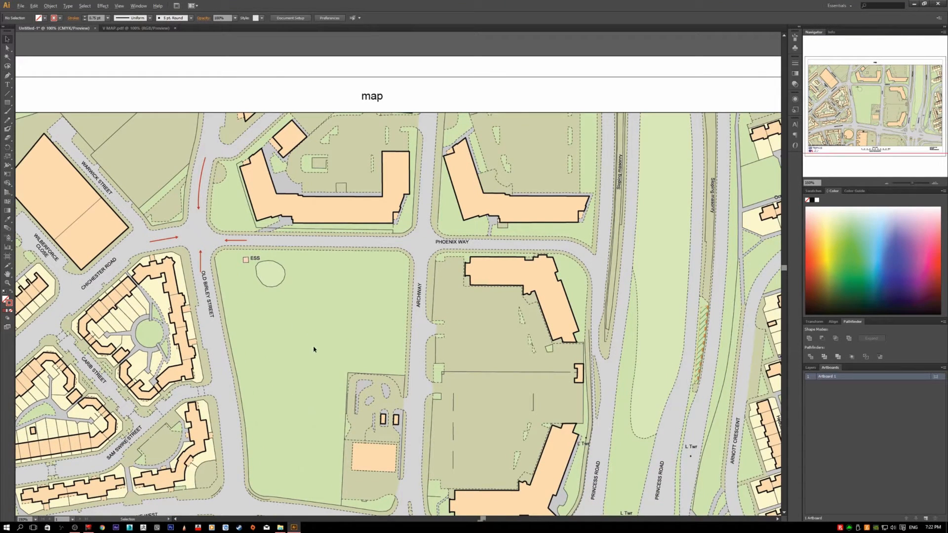
{"action": "scroll", "coordinate": [314, 352], "scroll_direction": "down", "scroll_amount": 2}
{"action": "scroll", "coordinate": [345, 410], "scroll_direction": "up", "scroll_amount": 2}
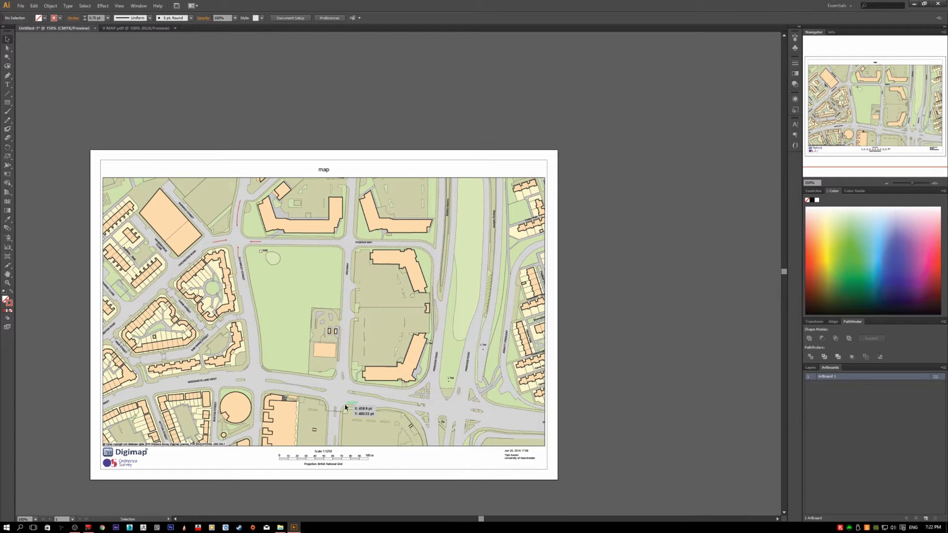
{"action": "scroll", "coordinate": [345, 404], "scroll_direction": "down", "scroll_amount": 2}
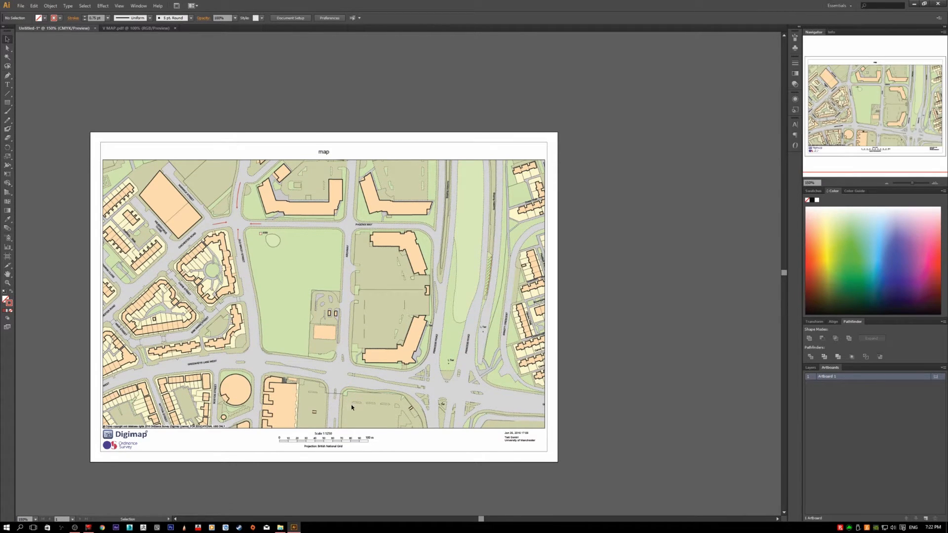
{"action": "left_click", "coordinate": [255, 223]}
{"action": "key", "text": "Delete"}
Step: Delete the two layers above the Digimap layer
{"action": "left_click", "coordinate": [810, 368]}
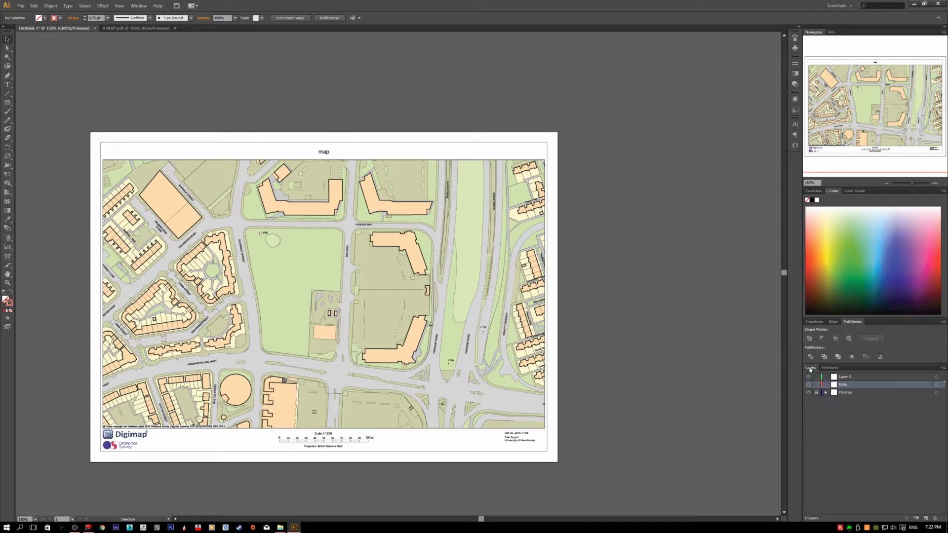
{"action": "left_click", "coordinate": [876, 377], "text": "shift"}
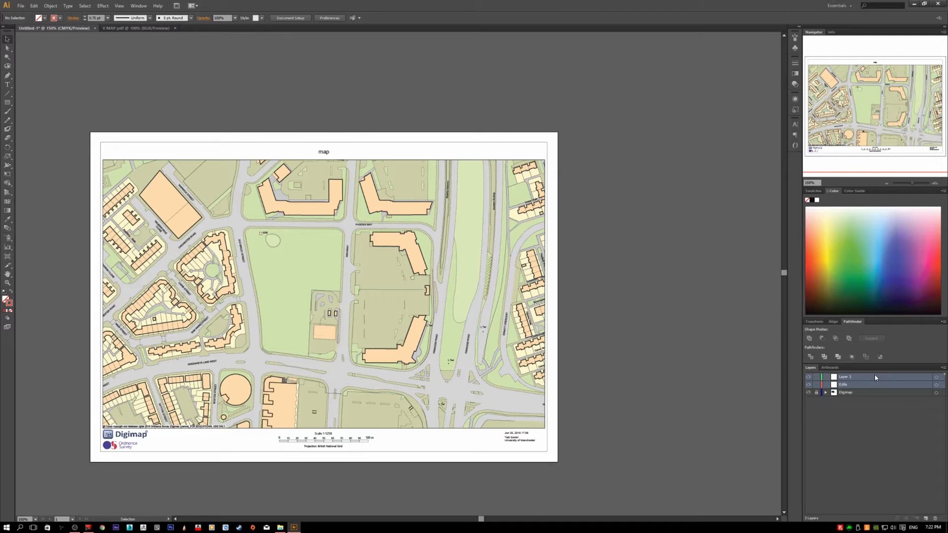
{"action": "left_click", "coordinate": [934, 519]}
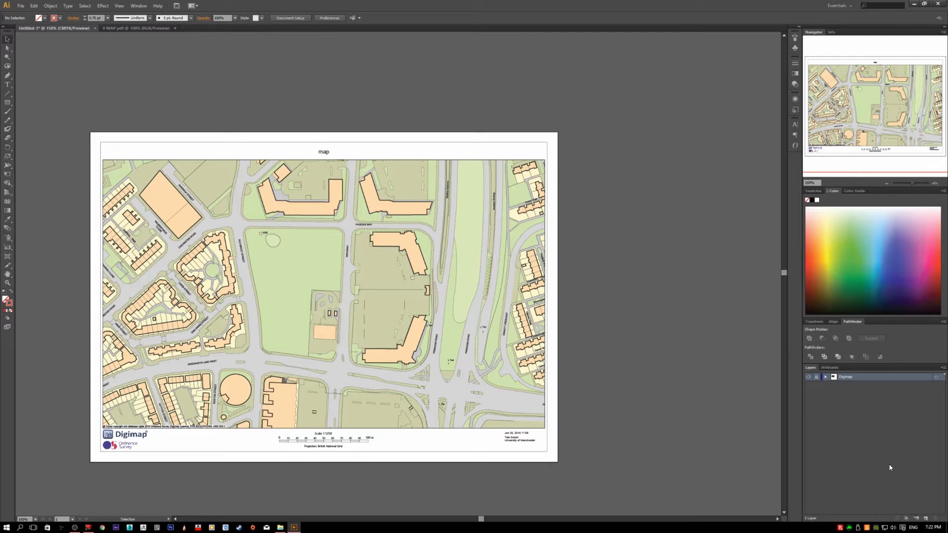
Step: Unlock the Digimap layer and fit the whole map sheet in view
{"action": "scroll", "coordinate": [406, 360], "scroll_direction": "up", "scroll_amount": 1}
{"action": "scroll", "coordinate": [406, 360], "scroll_direction": "up", "scroll_amount": 3}
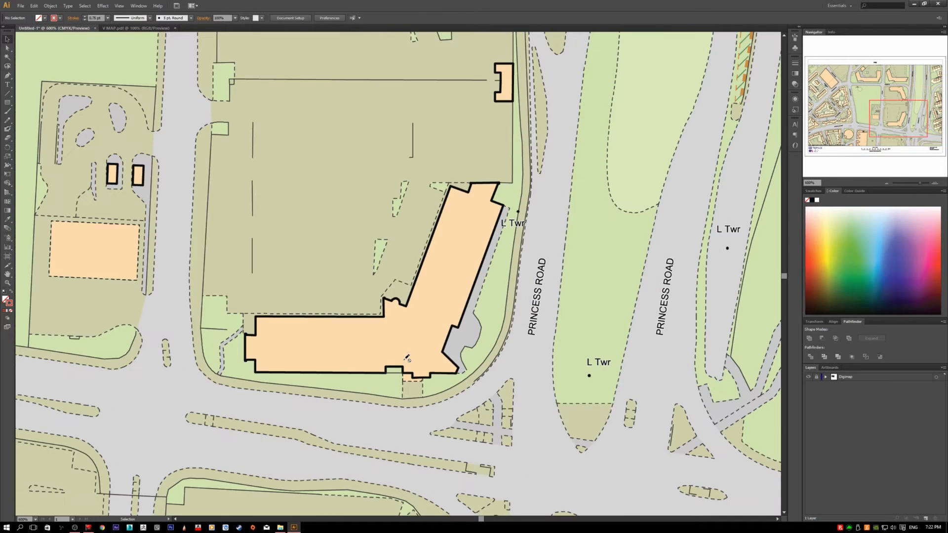
{"action": "scroll", "coordinate": [406, 363], "scroll_direction": "up", "scroll_amount": 2}
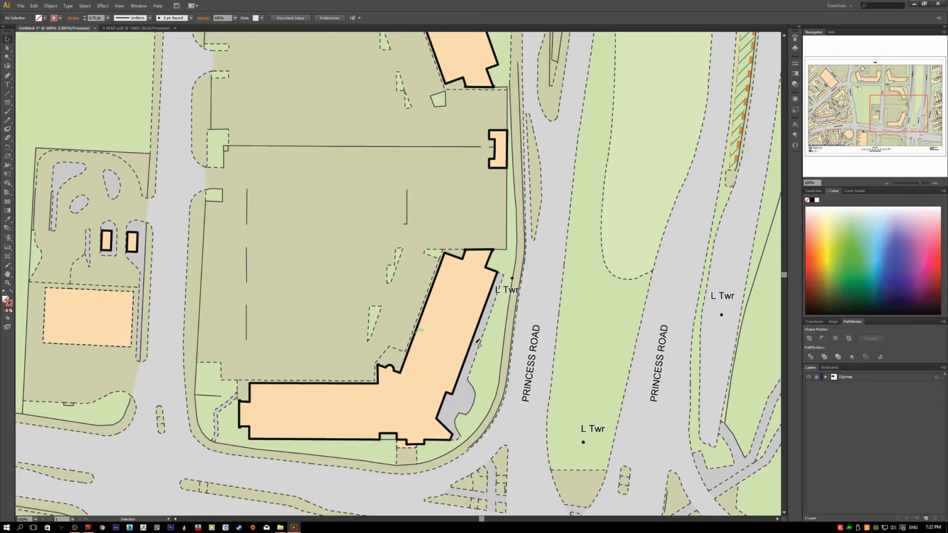
{"action": "left_click", "coordinate": [817, 378]}
{"action": "left_click", "coordinate": [858, 377]}
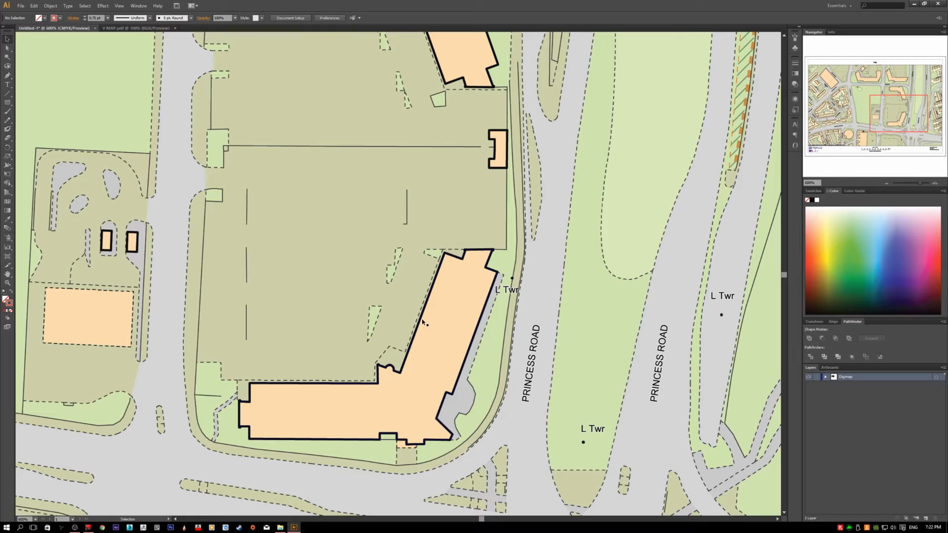
{"action": "scroll", "coordinate": [422, 322], "scroll_direction": "down", "scroll_amount": 3}
{"action": "scroll", "coordinate": [425, 322], "scroll_direction": "down", "scroll_amount": 2}
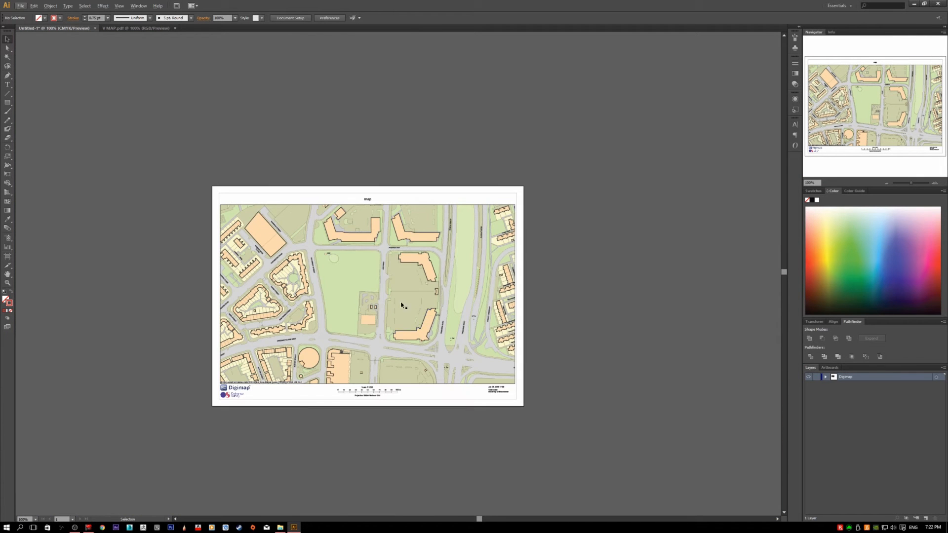
Step: Isolate the nested clip group that holds the map's road and boundary linework
{"action": "left_click", "coordinate": [373, 289]}
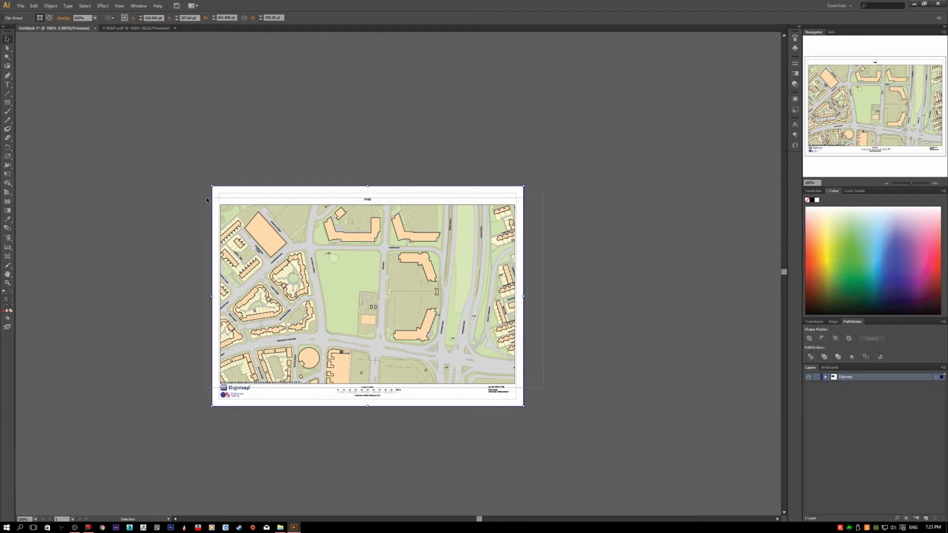
{"action": "double_click", "coordinate": [301, 245]}
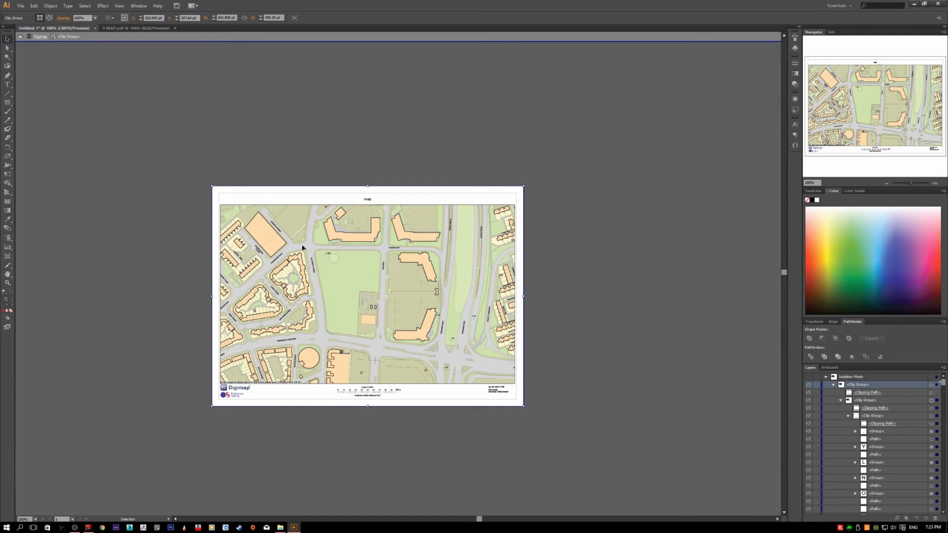
{"action": "double_click", "coordinate": [307, 248]}
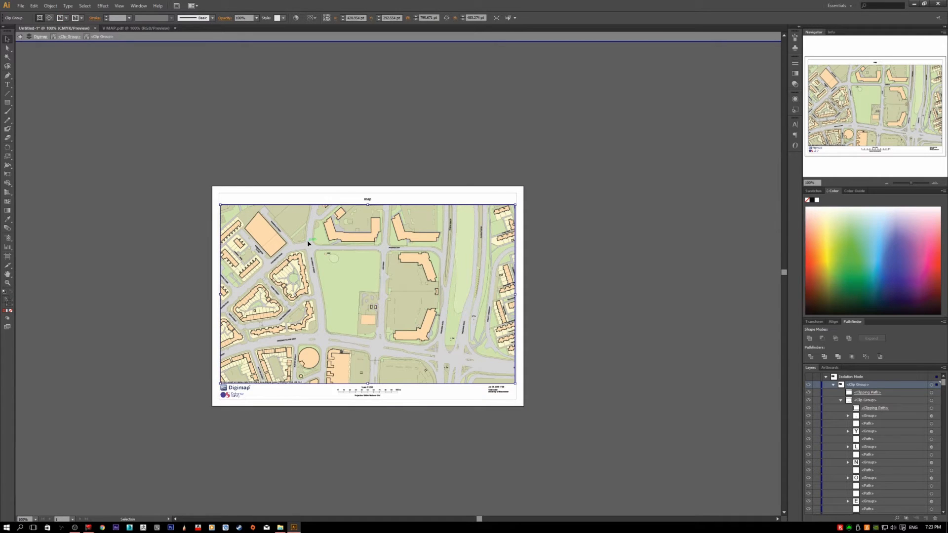
{"action": "double_click", "coordinate": [308, 243]}
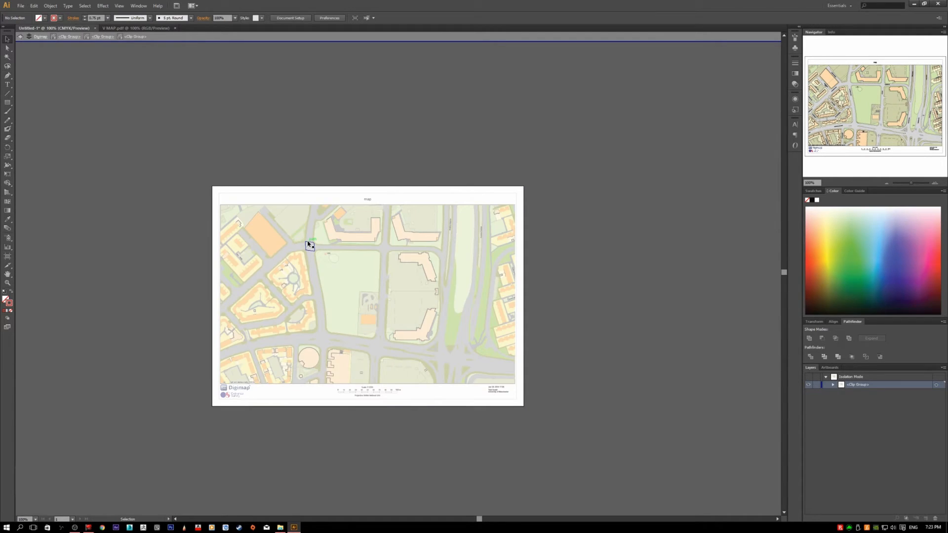
Step: Examine individual paths in the isolated linework group by selecting them around the roads and buildings, and exit isolation
{"action": "left_click", "coordinate": [271, 249]}
{"action": "left_click", "coordinate": [263, 220]}
{"action": "left_click", "coordinate": [335, 280]}
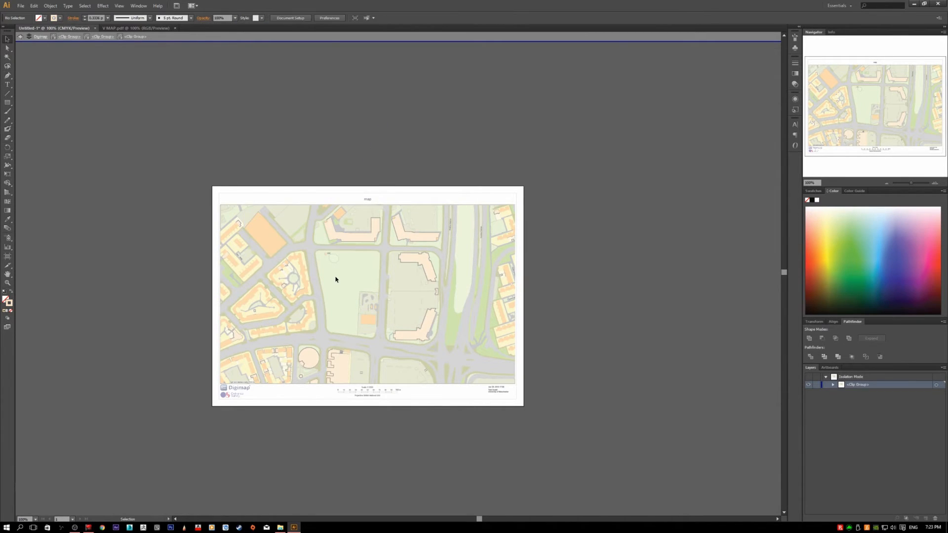
{"action": "left_click_drag", "start_coordinate": [332, 265], "coordinate": [318, 213]}
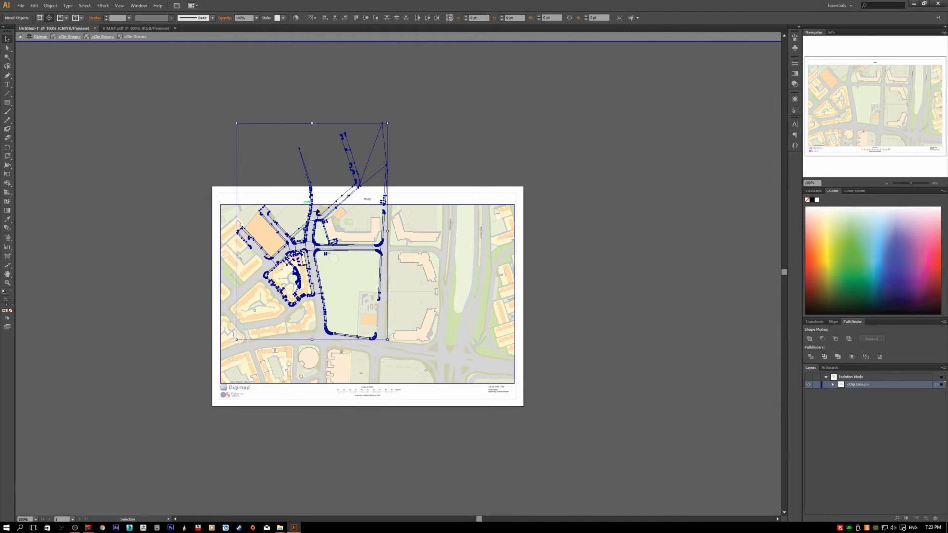
{"action": "left_click", "coordinate": [430, 271]}
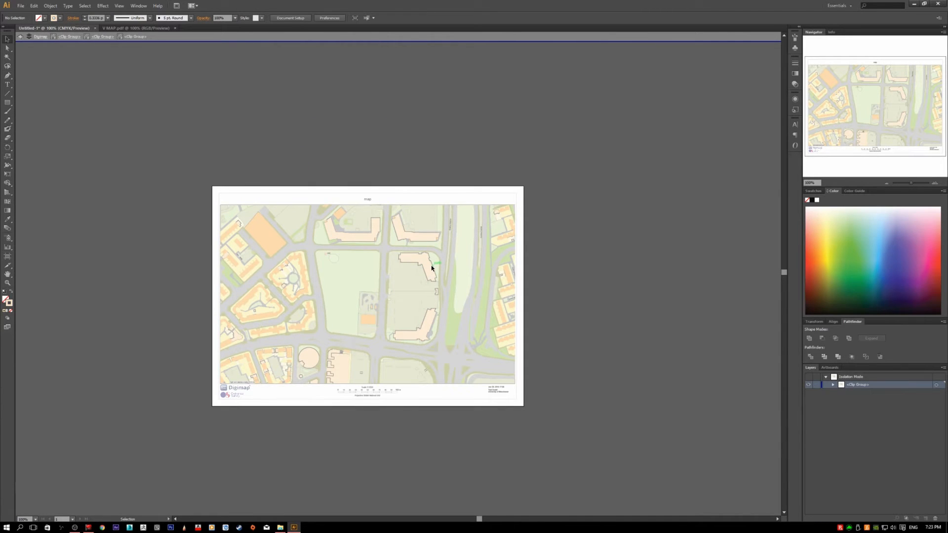
{"action": "left_click", "coordinate": [422, 247]}
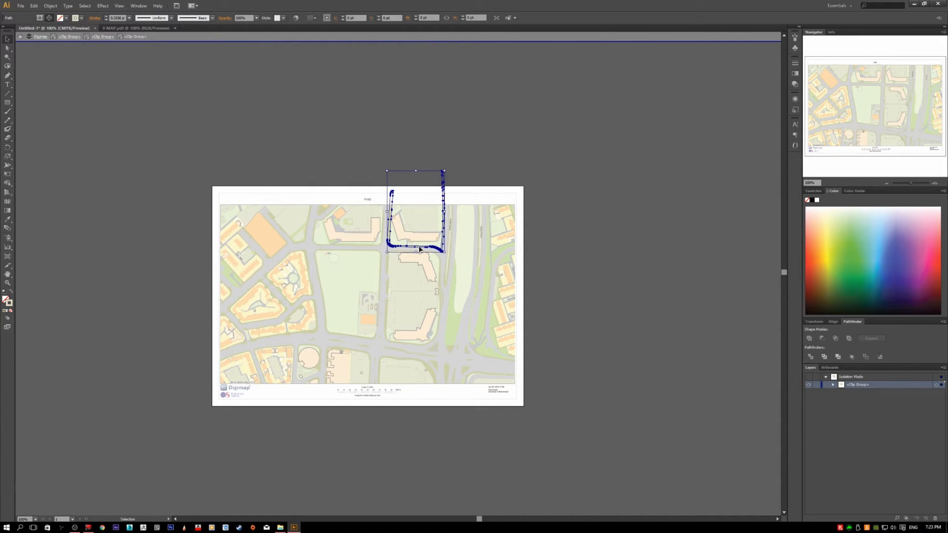
{"action": "left_click", "coordinate": [364, 244]}
{"action": "left_click", "coordinate": [362, 234]}
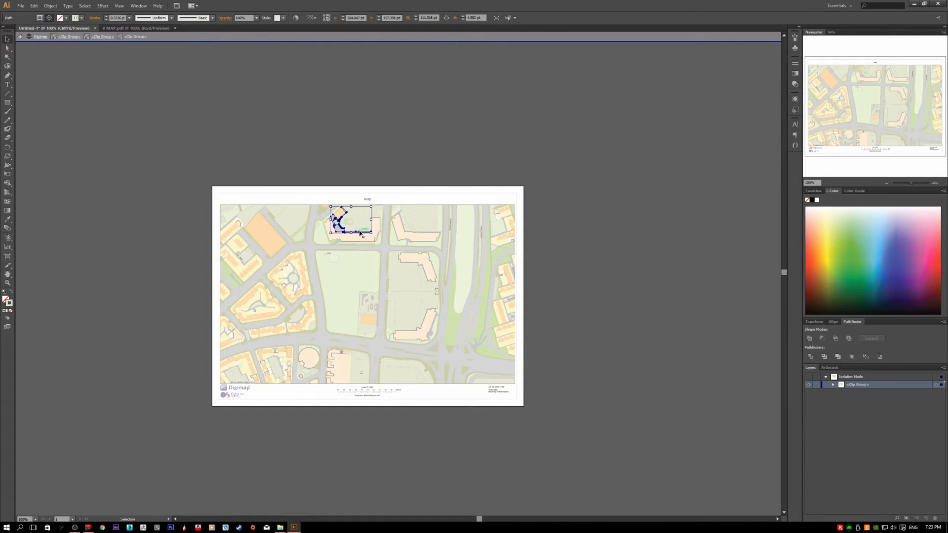
{"action": "double_click", "coordinate": [361, 240]}
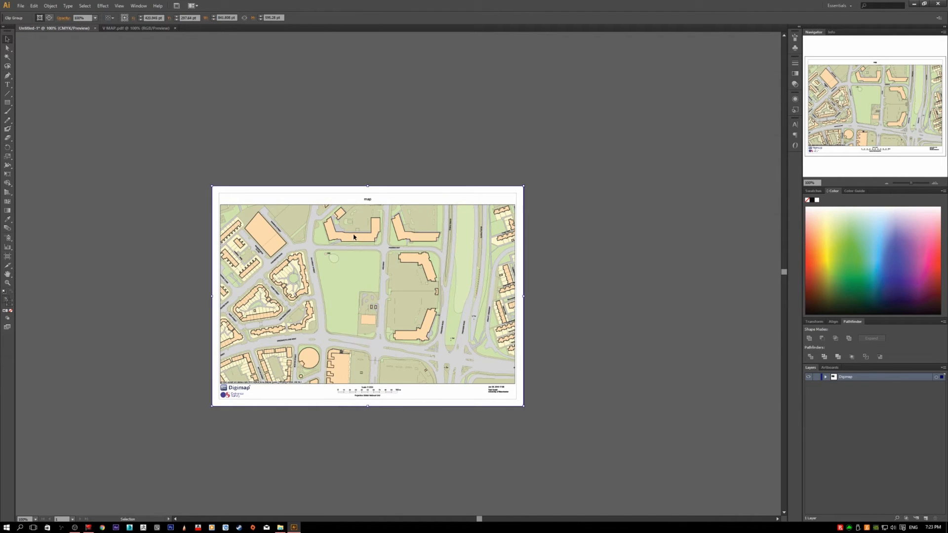
Step: Isolate the nested clip group with the black building outlines and select the outline inside the U-shaped northern building
{"action": "double_click", "coordinate": [357, 234]}
{"action": "double_click", "coordinate": [356, 232]}
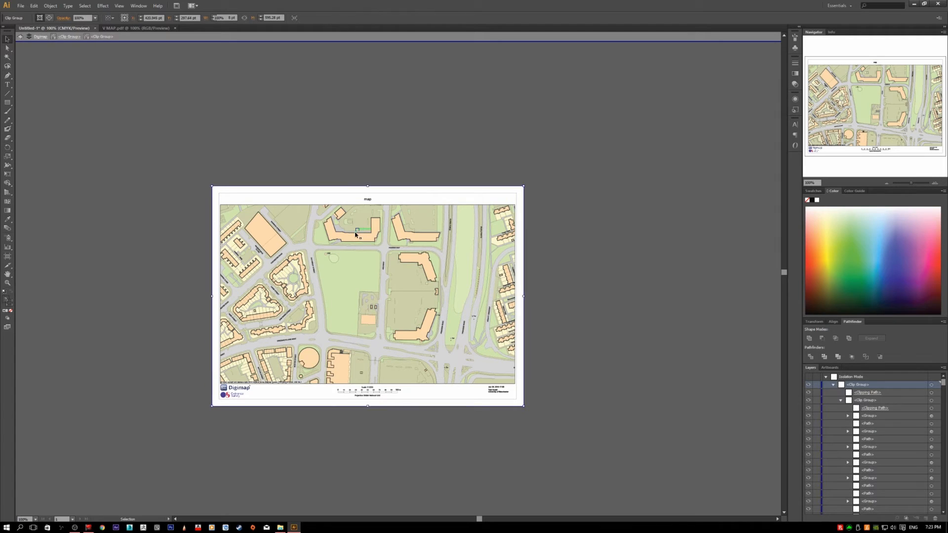
{"action": "double_click", "coordinate": [353, 234]}
{"action": "double_click", "coordinate": [353, 233]}
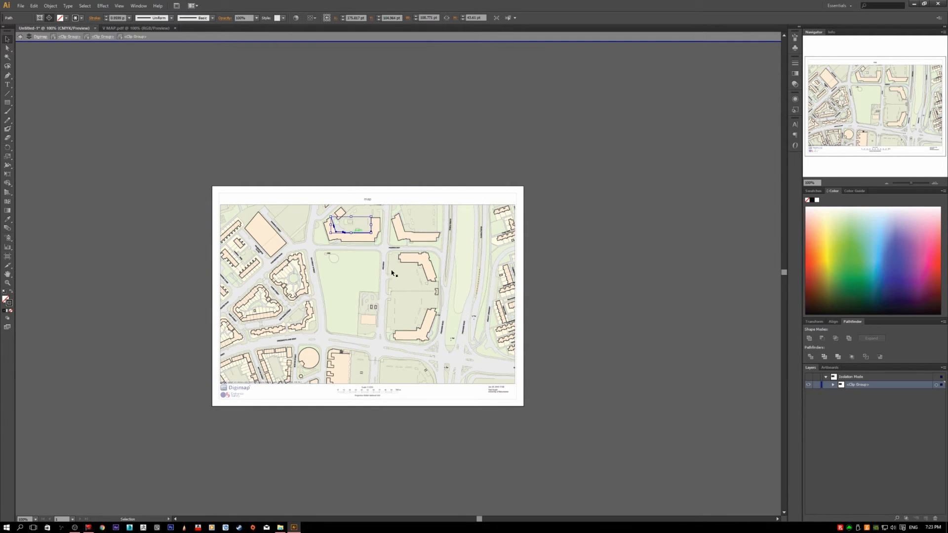
Step: Examine the building outline paths by selecting segments around the large northwest building and the blocks east of the park, and deselect them
{"action": "left_click", "coordinate": [334, 269]}
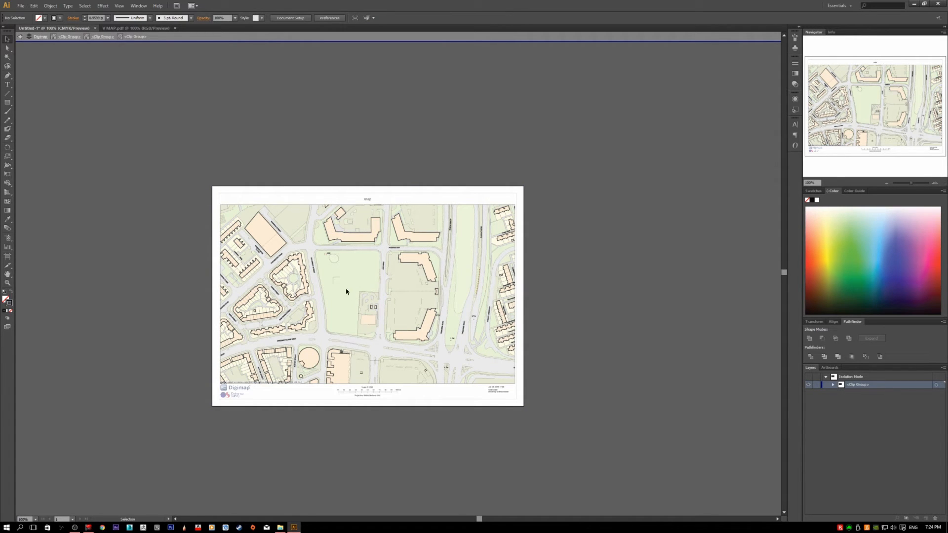
{"action": "left_click", "coordinate": [362, 291]}
{"action": "left_click", "coordinate": [343, 267]}
{"action": "left_click", "coordinate": [320, 285]}
{"action": "left_click", "coordinate": [333, 261]}
{"action": "left_click", "coordinate": [276, 233]}
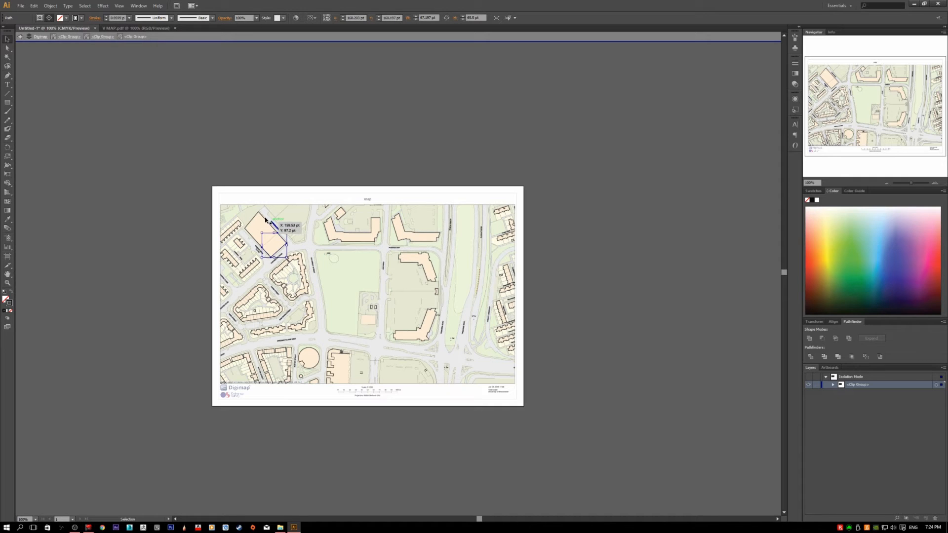
{"action": "left_click", "coordinate": [266, 219]}
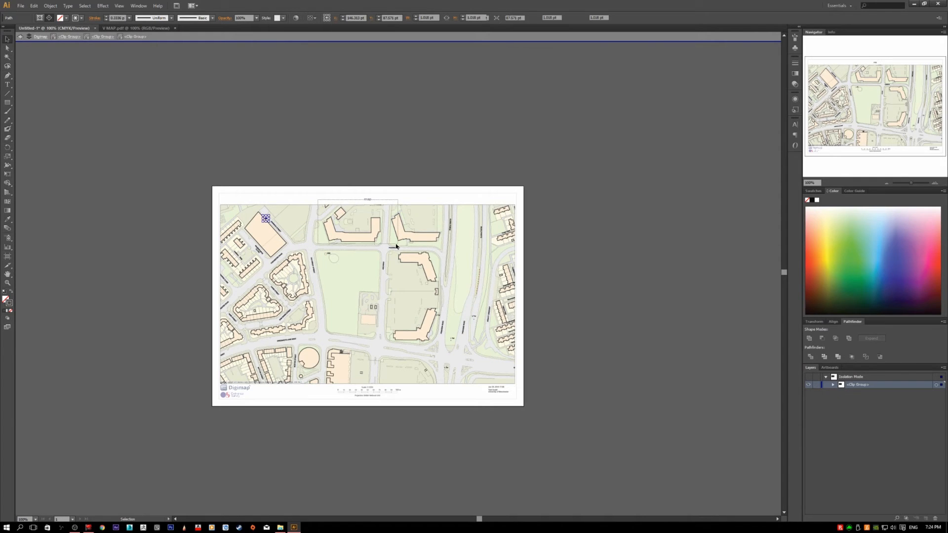
{"action": "left_click", "coordinate": [427, 237]}
{"action": "left_click", "coordinate": [415, 259]}
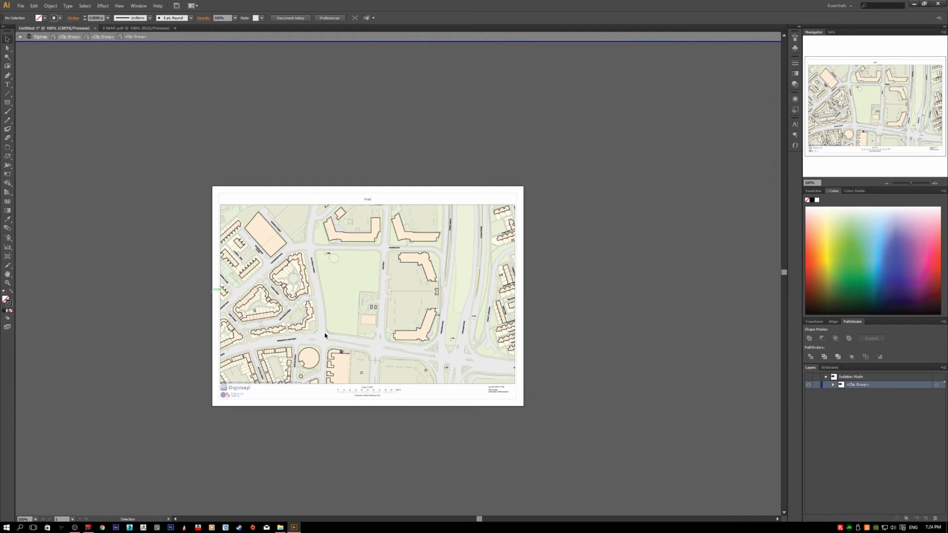
Step: Leave the outline group and isolate the nested clip group containing the park and building fill shapes
{"action": "left_click", "coordinate": [327, 280]}
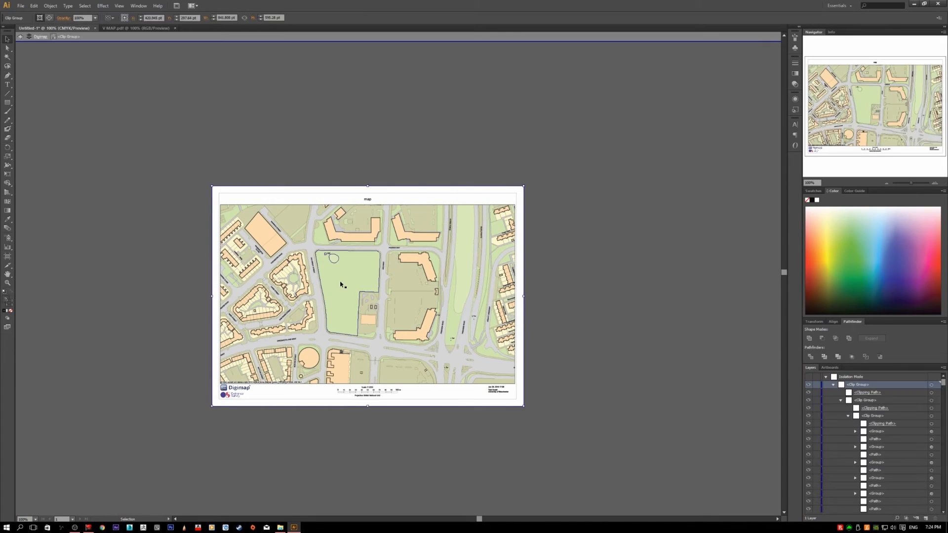
{"action": "double_click", "coordinate": [341, 284]}
{"action": "double_click", "coordinate": [340, 284]}
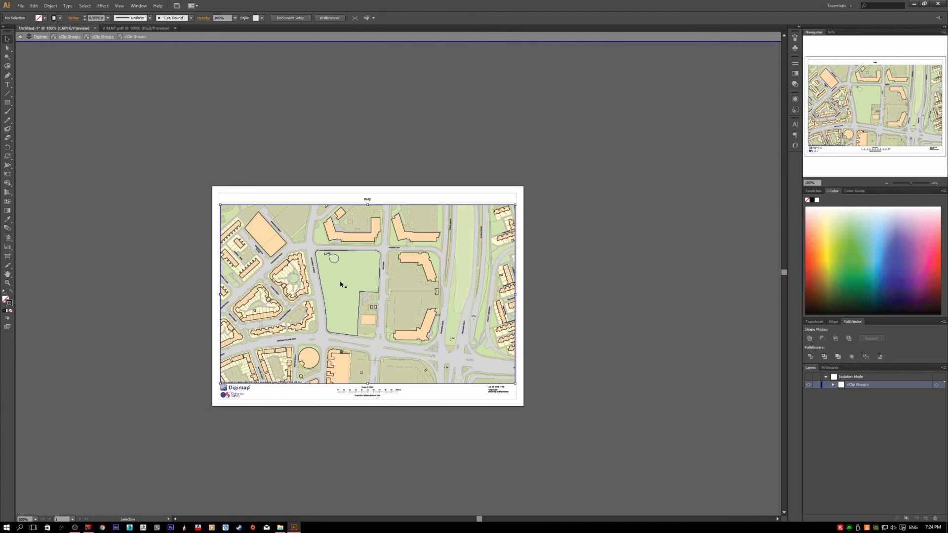
{"action": "left_click", "coordinate": [341, 284]}
Step: Select in turn the fills of the two northern buildings and the green verge southeast of them
{"action": "left_click", "coordinate": [343, 239]}
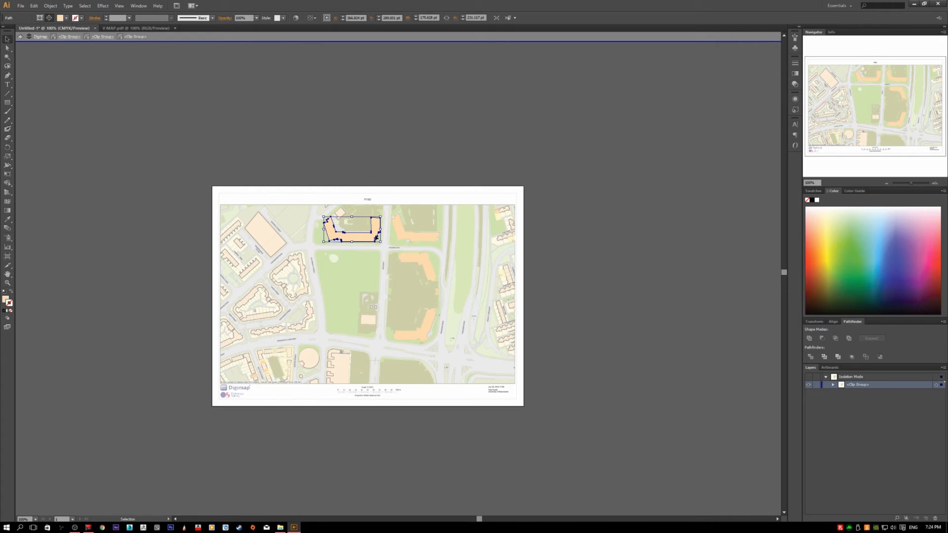
{"action": "left_click", "coordinate": [336, 242]}
{"action": "left_click", "coordinate": [426, 247]}
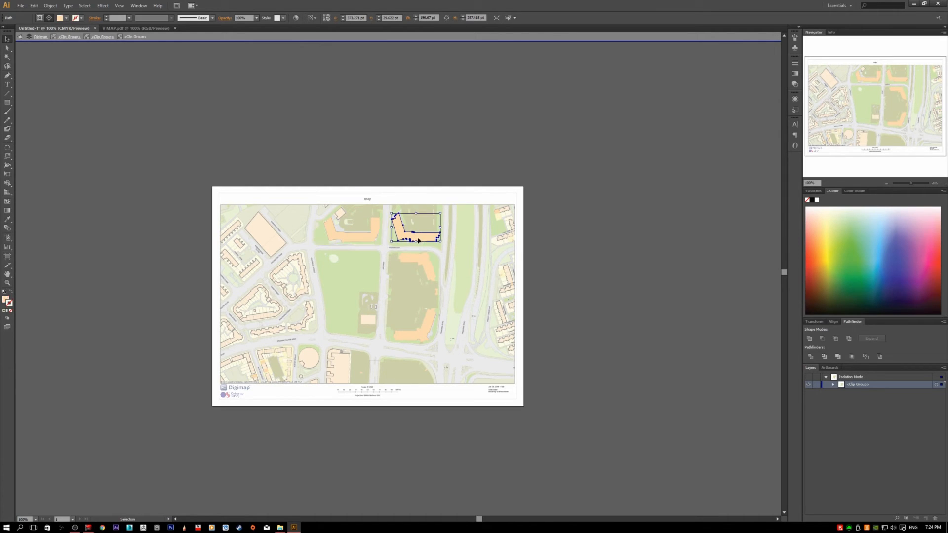
{"action": "left_click", "coordinate": [393, 237]}
{"action": "left_click", "coordinate": [434, 247]}
{"action": "left_click", "coordinate": [436, 248]}
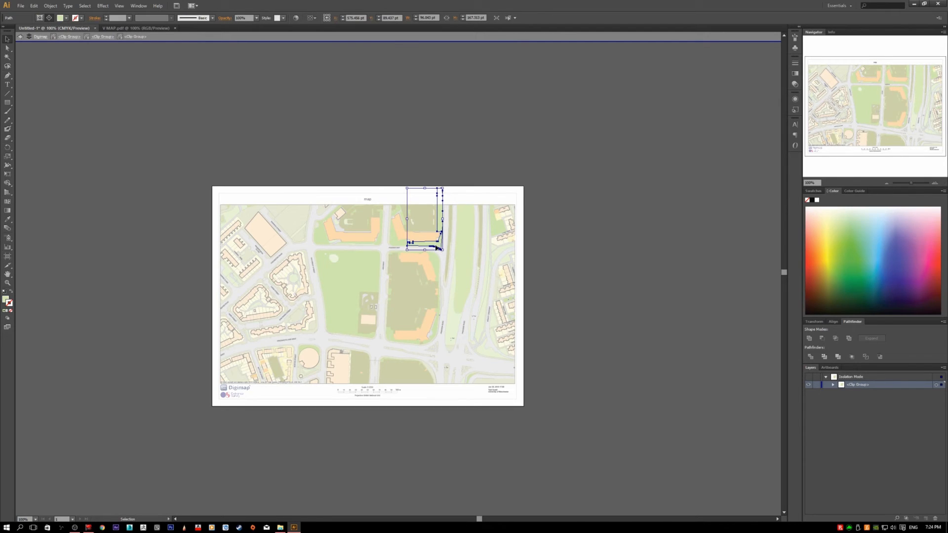
Step: Select the fill of the U-shaped northern building, and leave the isolated clip groups to return to the full map
{"action": "left_click", "coordinate": [376, 235]}
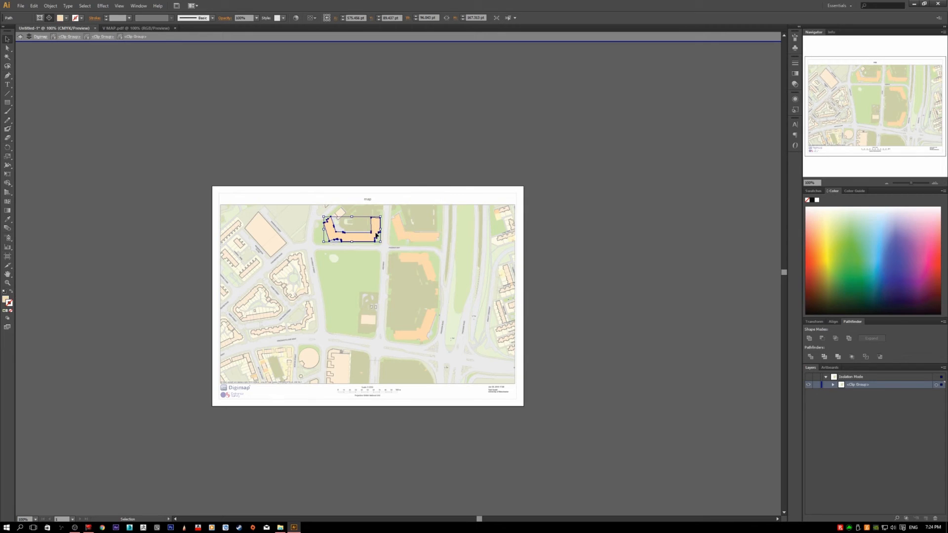
{"action": "scroll", "coordinate": [377, 229], "scroll_direction": "up", "scroll_amount": 2}
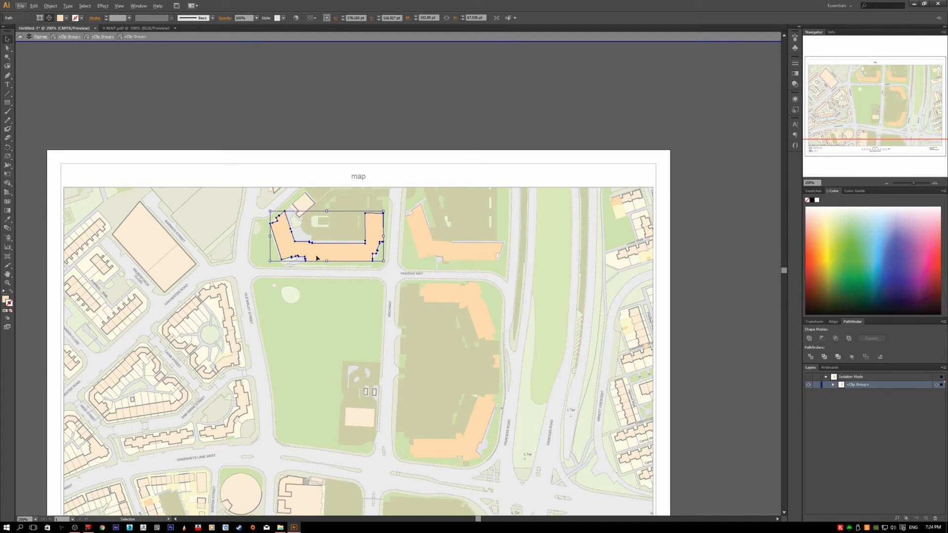
{"action": "left_click", "coordinate": [315, 119]}
{"action": "double_click", "coordinate": [316, 119]}
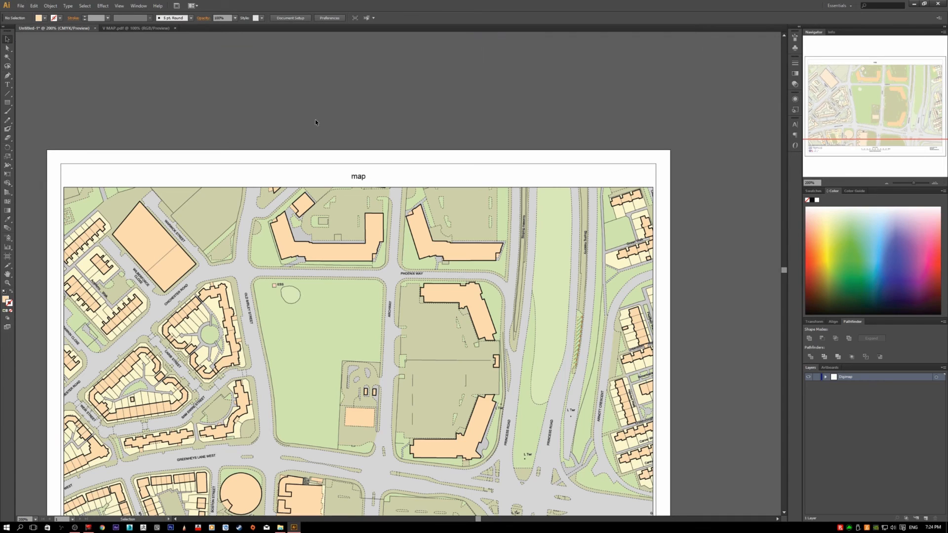
Step: Isolate the nested clip group of fill shapes again through the U-shaped northern building, select that building's fill, and deselect it
{"action": "double_click", "coordinate": [336, 254]}
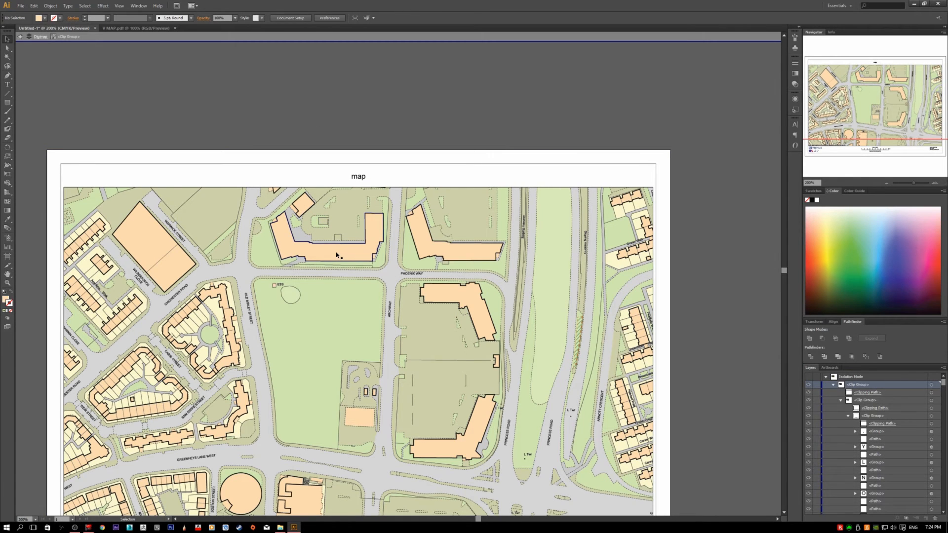
{"action": "double_click", "coordinate": [335, 250]}
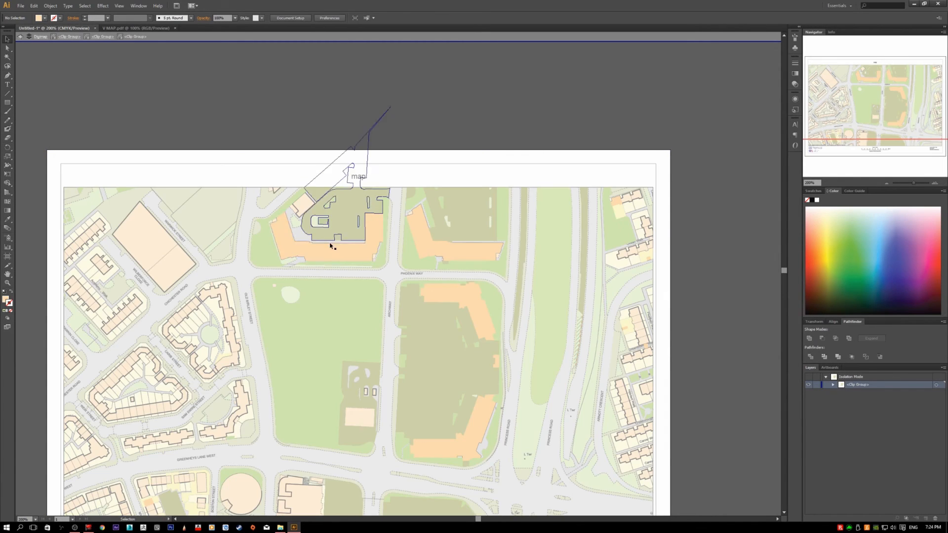
{"action": "left_click", "coordinate": [331, 255]}
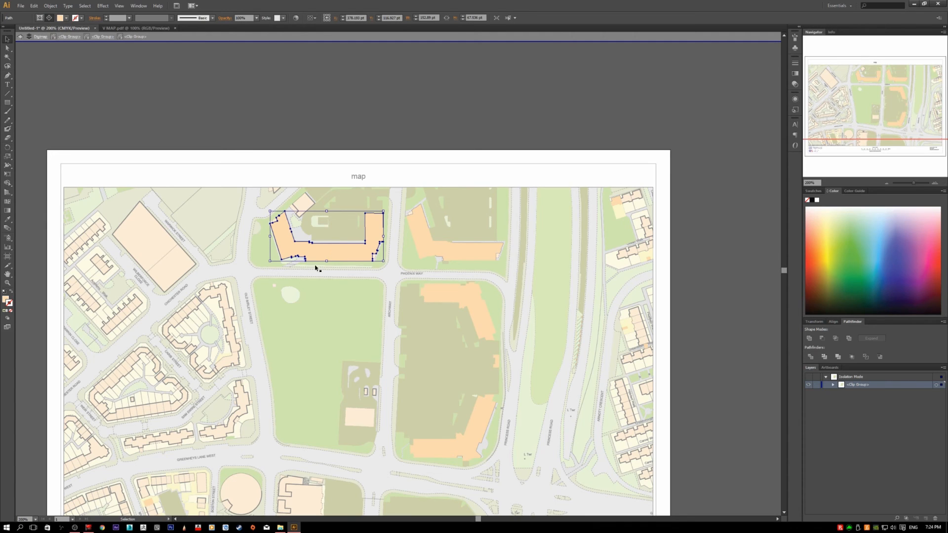
{"action": "key", "text": "a"}
{"action": "key", "text": "v"}
{"action": "left_click", "coordinate": [284, 98]}
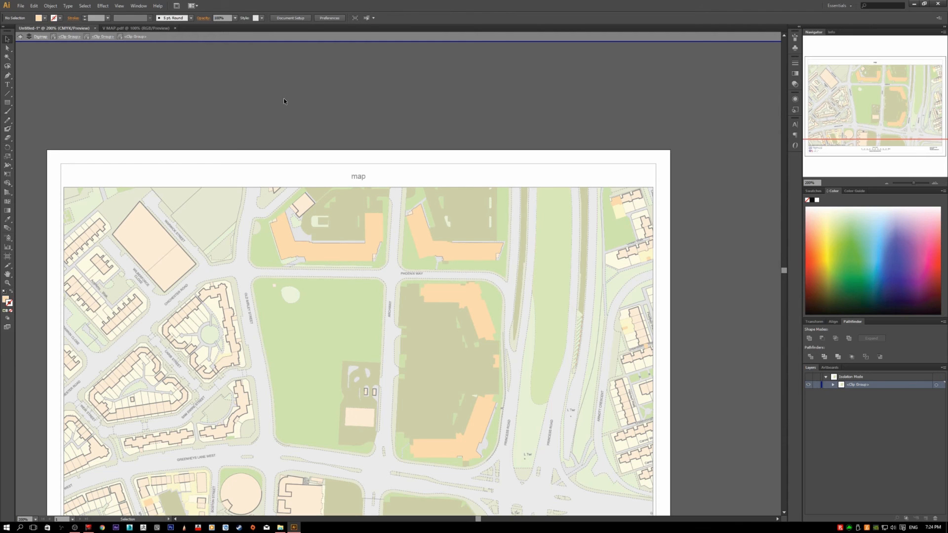
Step: Exit isolation and go back into the nested clip group of park and building fills, level by level through the U-shaped building
{"action": "double_click", "coordinate": [226, 90]}
{"action": "double_click", "coordinate": [345, 250]}
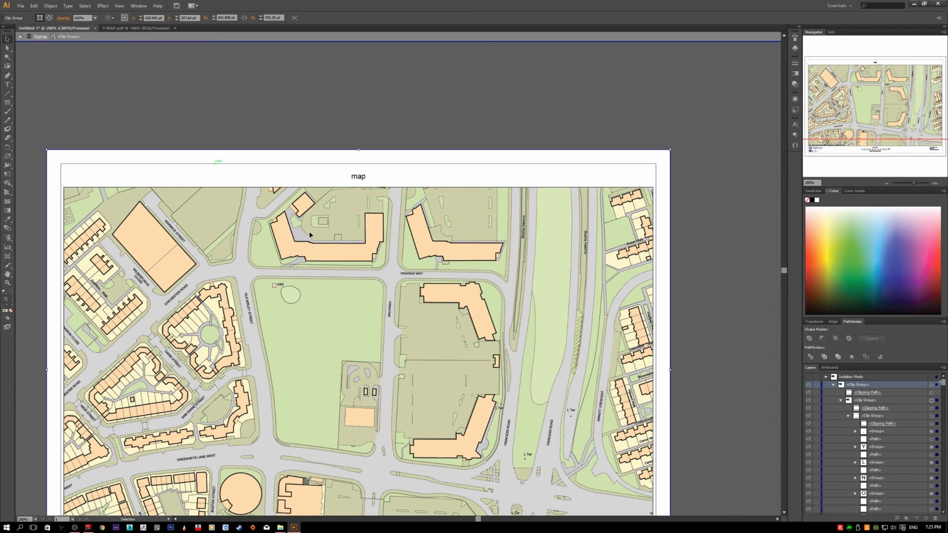
{"action": "double_click", "coordinate": [333, 258]}
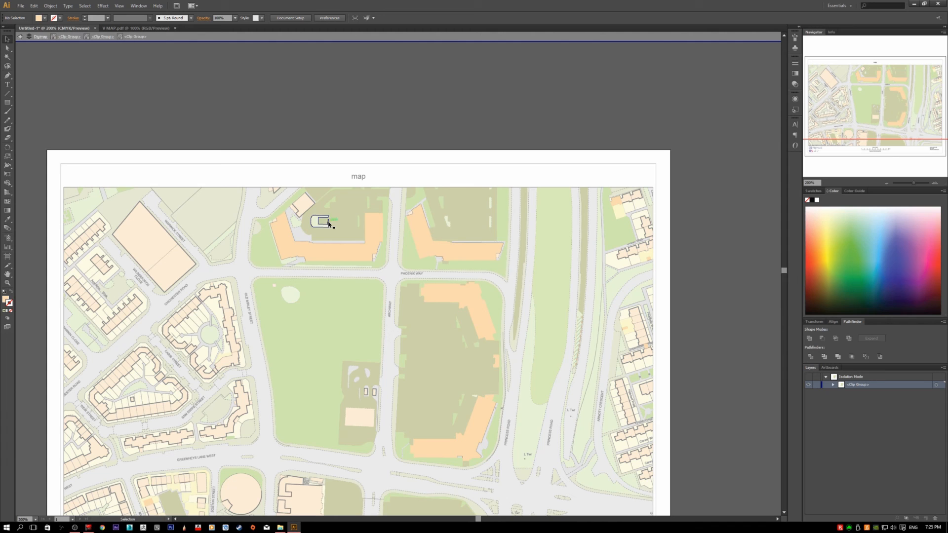
{"action": "scroll", "coordinate": [371, 283], "scroll_direction": "down", "scroll_amount": 2}
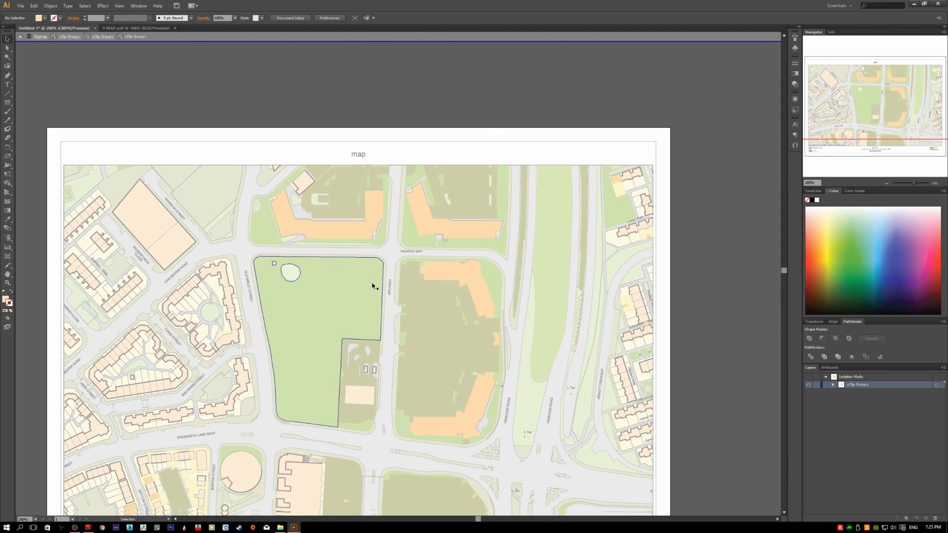
{"action": "scroll", "coordinate": [372, 287], "scroll_direction": "down", "scroll_amount": 2}
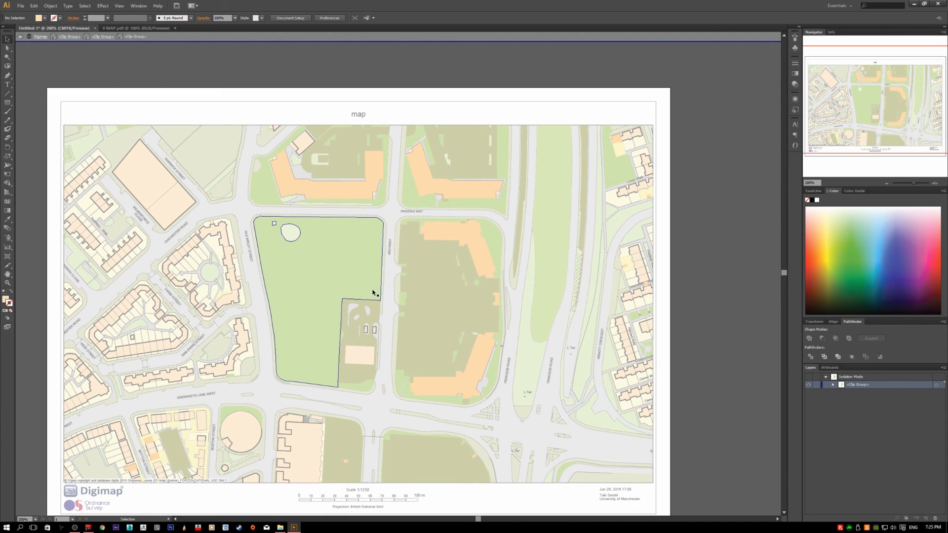
{"action": "scroll", "coordinate": [374, 292], "scroll_direction": "down", "scroll_amount": 1}
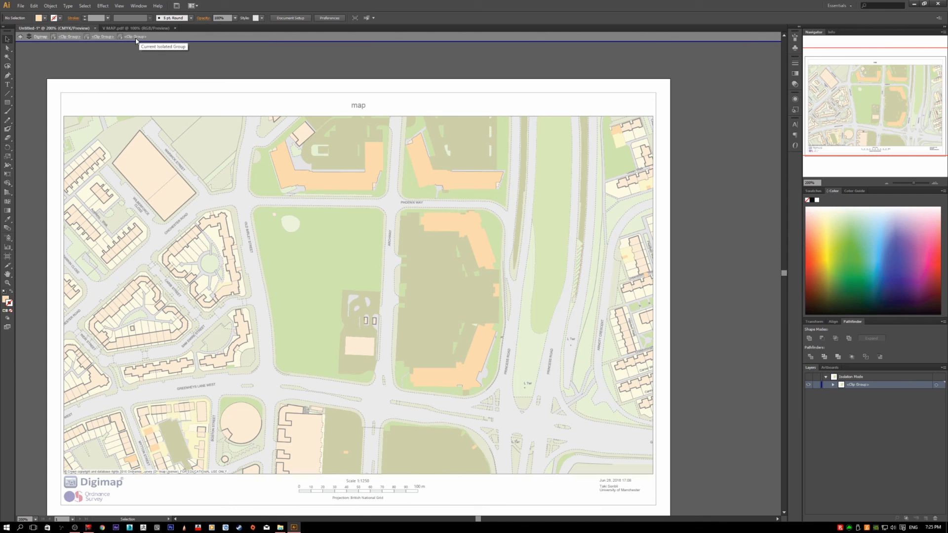
Step: Step back up from the innermost clip group through each parent group to the Digimap layer, and exit isolation mode
{"action": "left_click", "coordinate": [99, 37]}
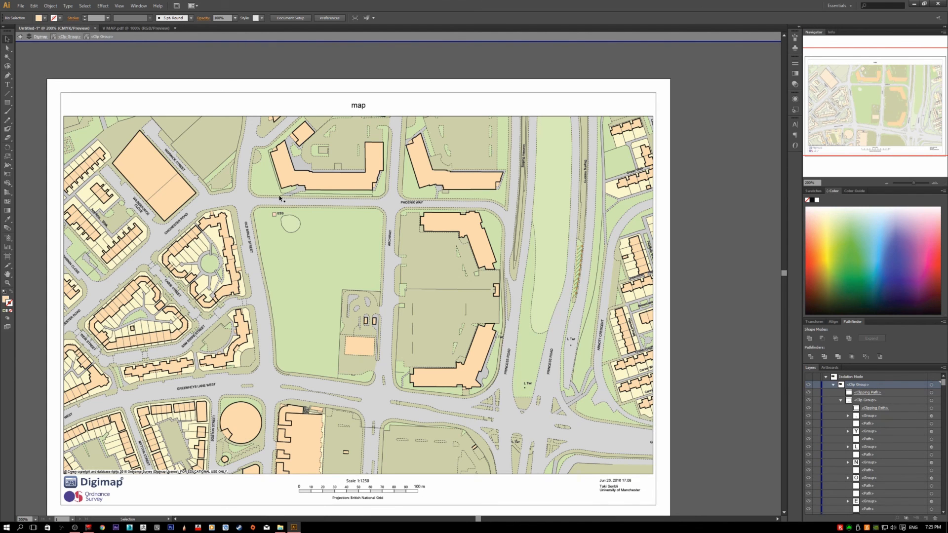
{"action": "left_click", "coordinate": [280, 198]}
{"action": "left_click", "coordinate": [67, 38]}
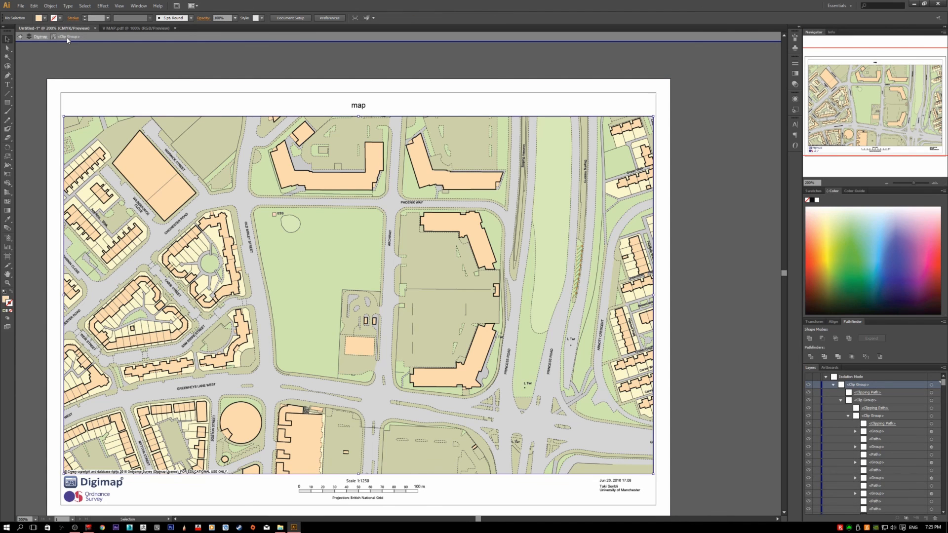
{"action": "left_click", "coordinate": [32, 37]}
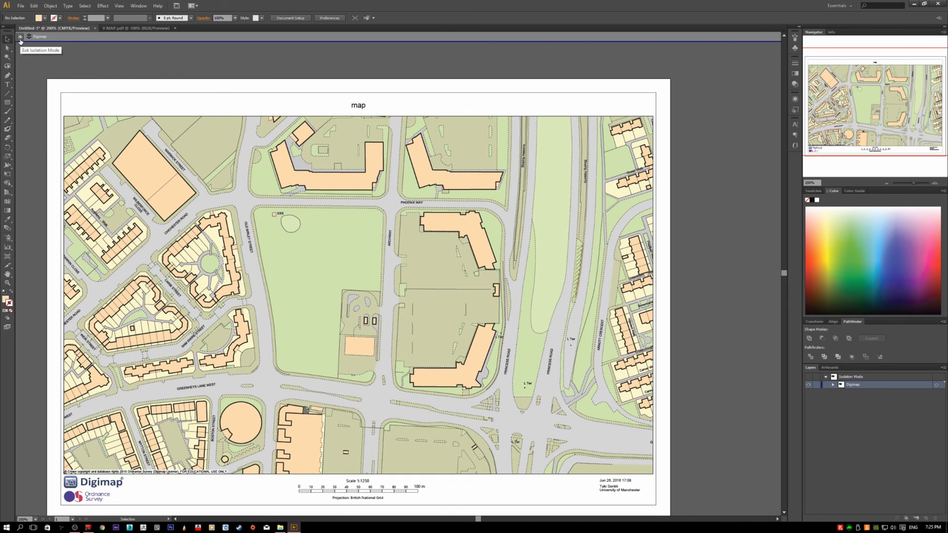
{"action": "left_click", "coordinate": [21, 40]}
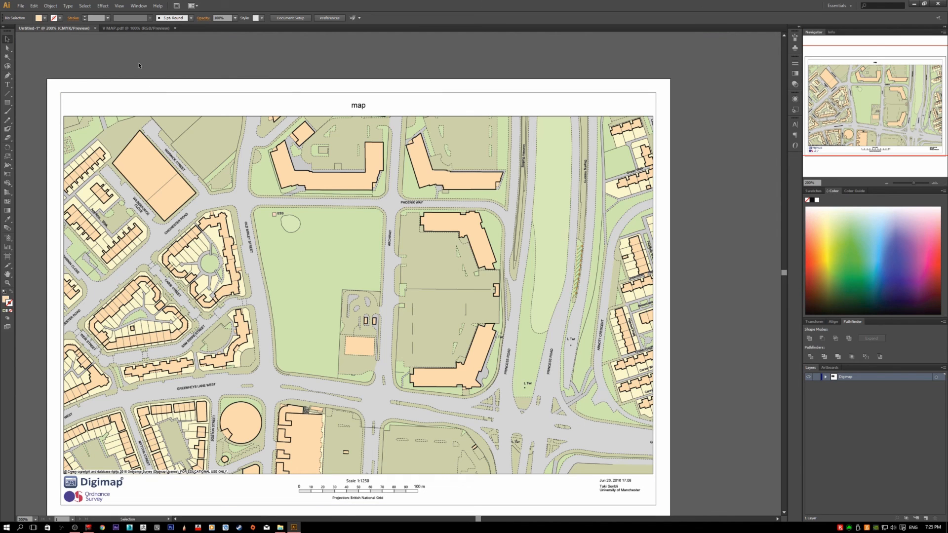